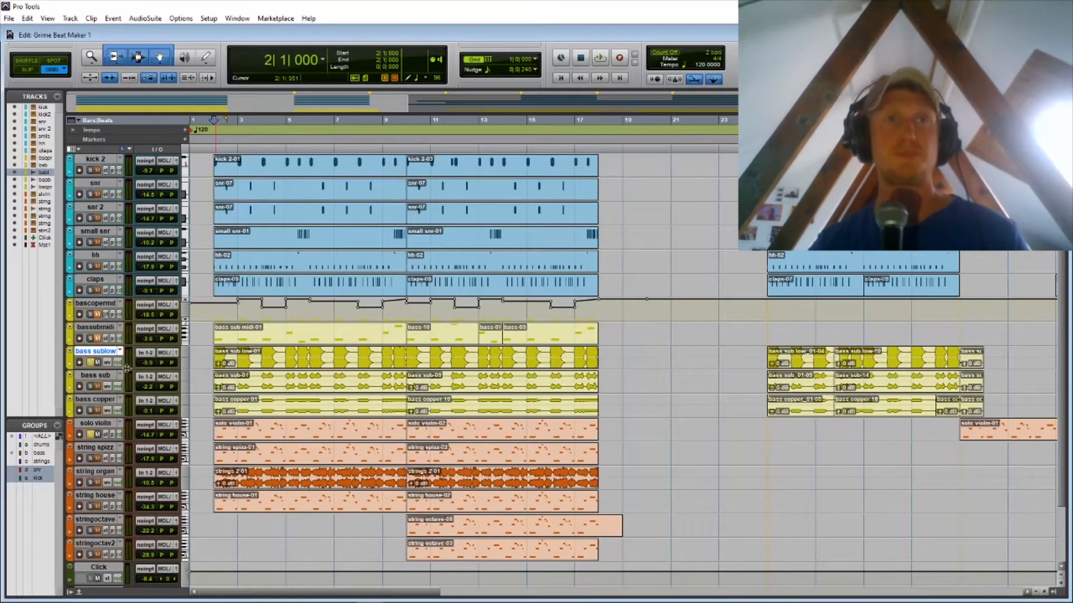
# - Inspect the bass sub midi-01 clip's notes in the MIDI editor, zoomed out over its length, and return to the arrangement
pyautogui.click(286, 363)
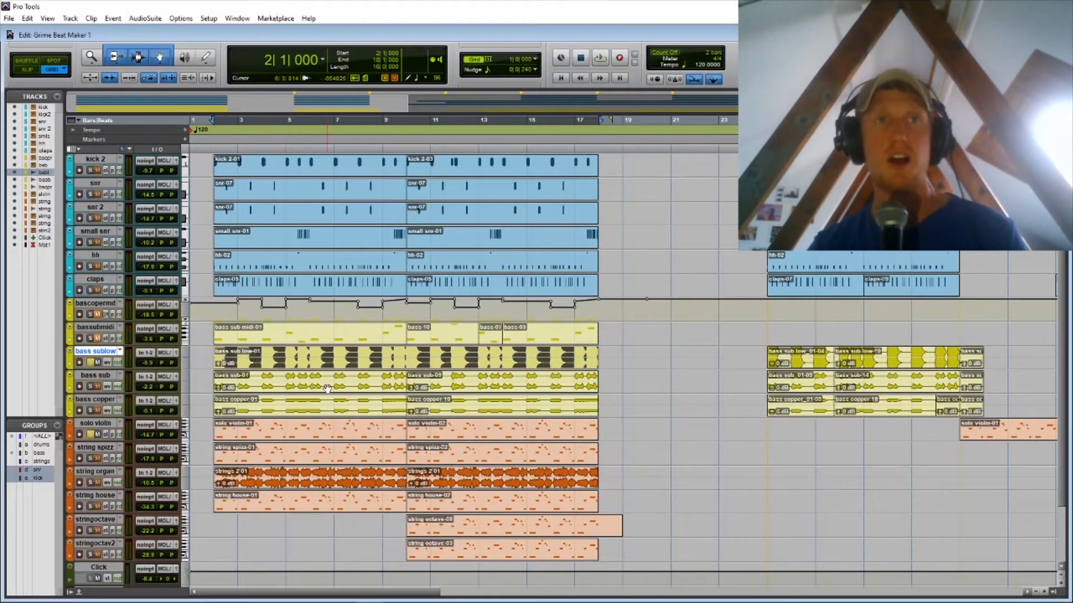
pyautogui.doubleClick(327, 339)
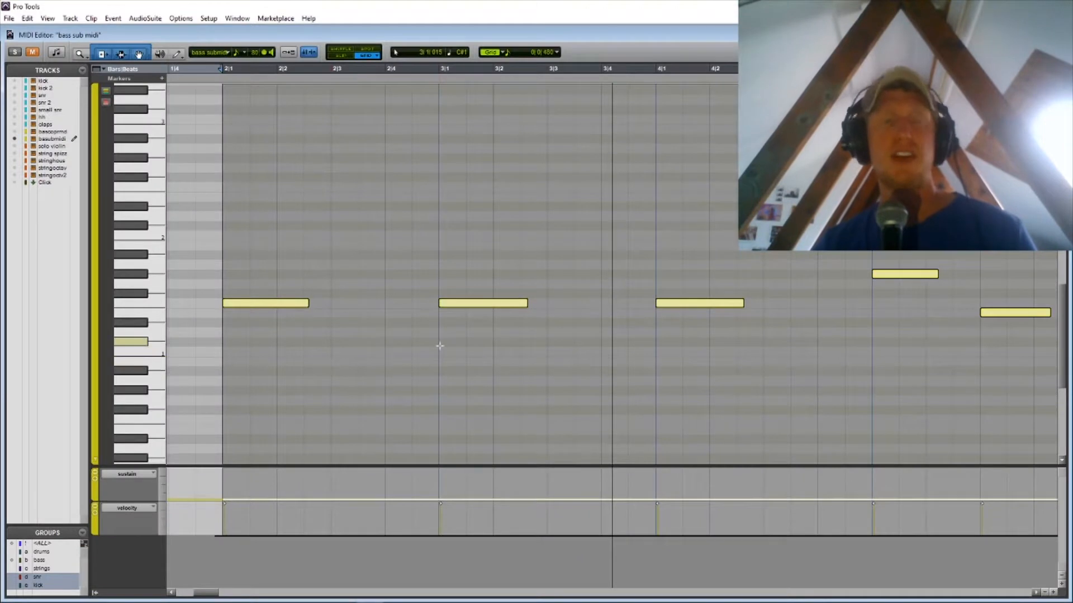
pyautogui.click(397, 199)
pyautogui.press('r')
pyautogui.press('r')
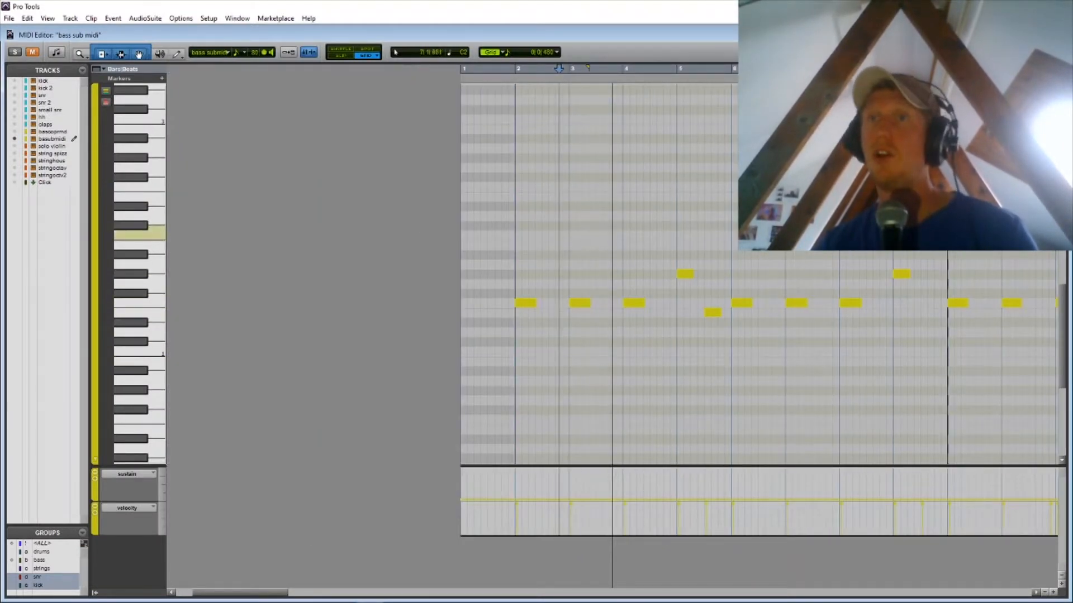
pyautogui.press('space')
pyautogui.hotkey('ctrl', 'w')
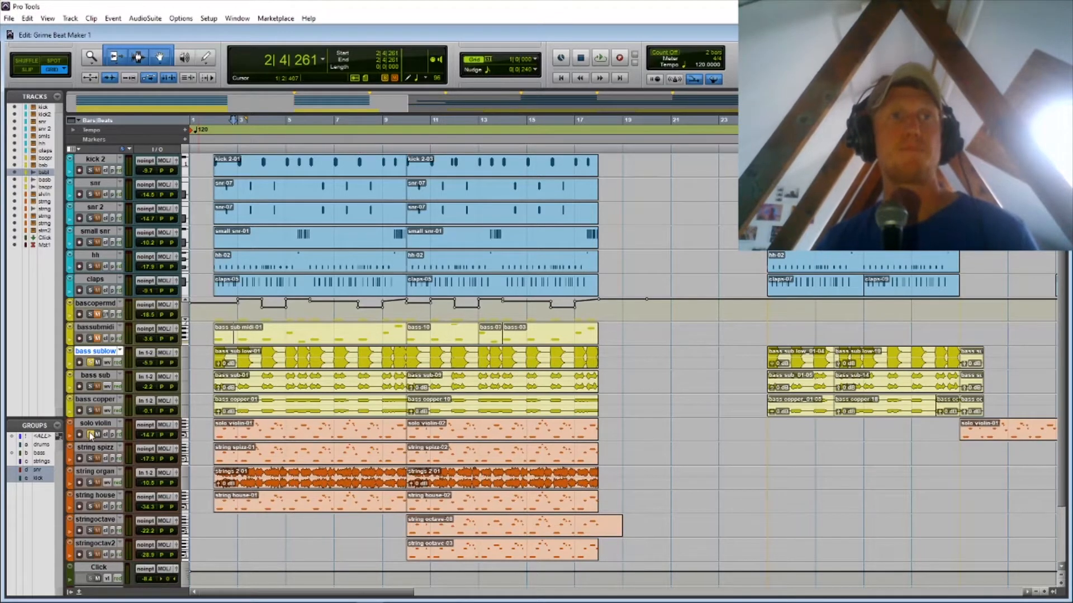
# - Take the bass sublow track out of solo and open the bassubmidi track's Massive plug-in in demo mode
pyautogui.click(96, 363)
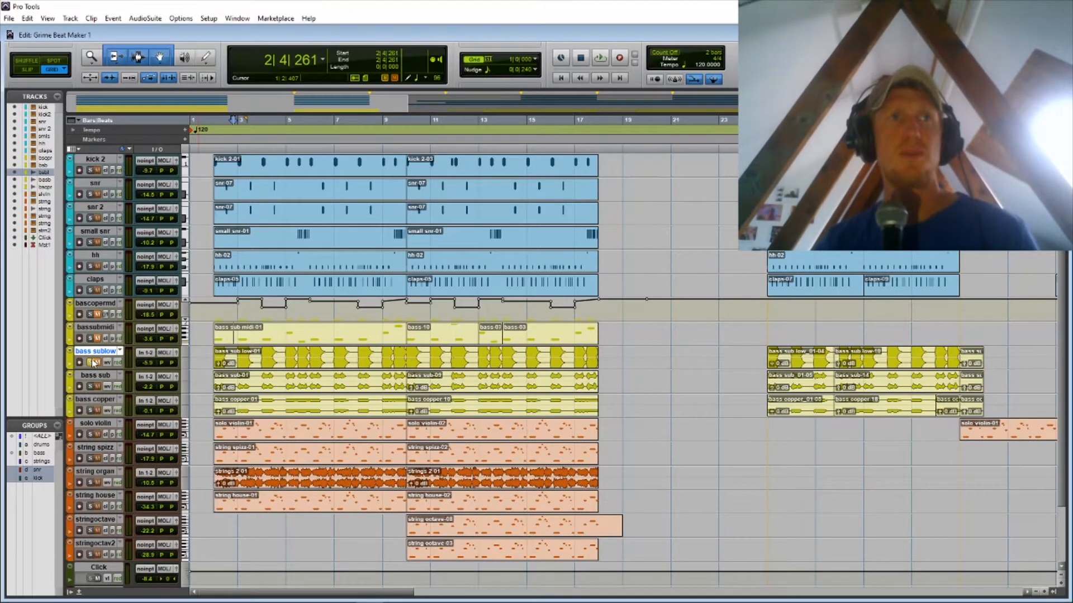
pyautogui.click(96, 328)
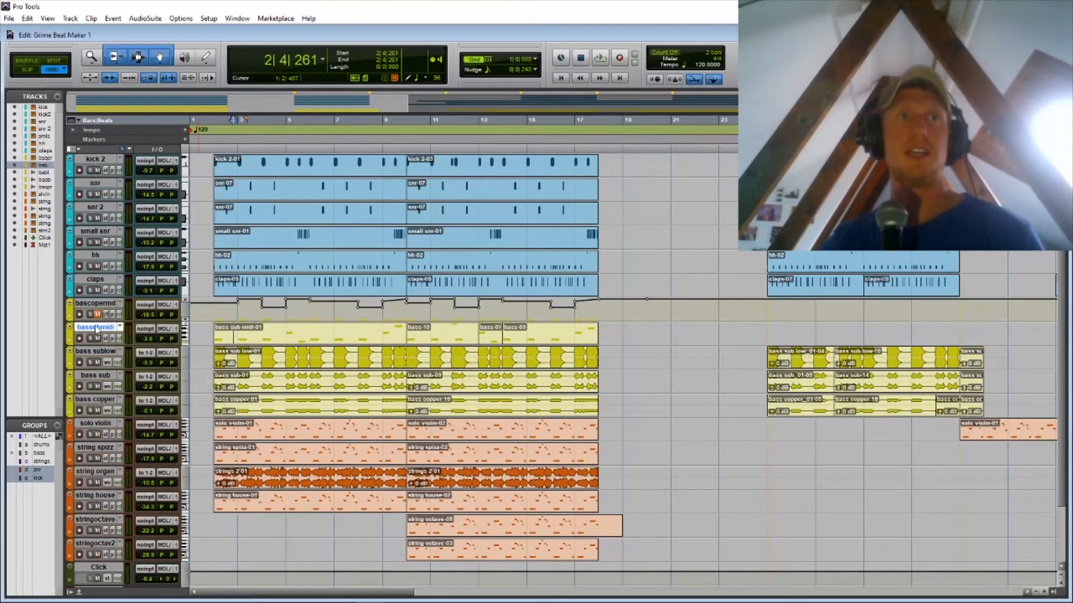
pyautogui.hotkey('ctrl', '=')
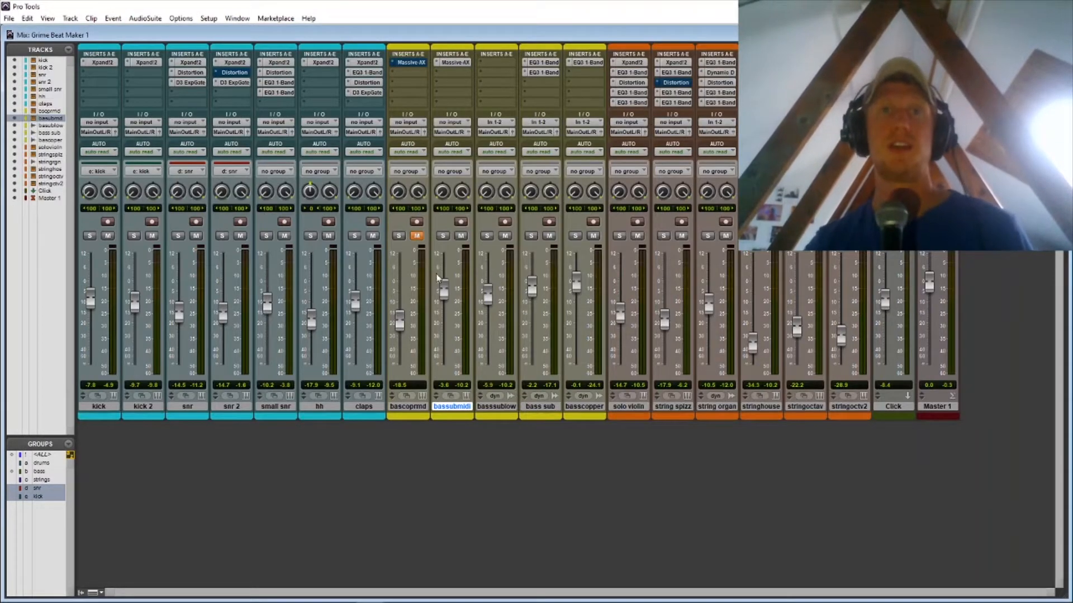
pyautogui.click(455, 64)
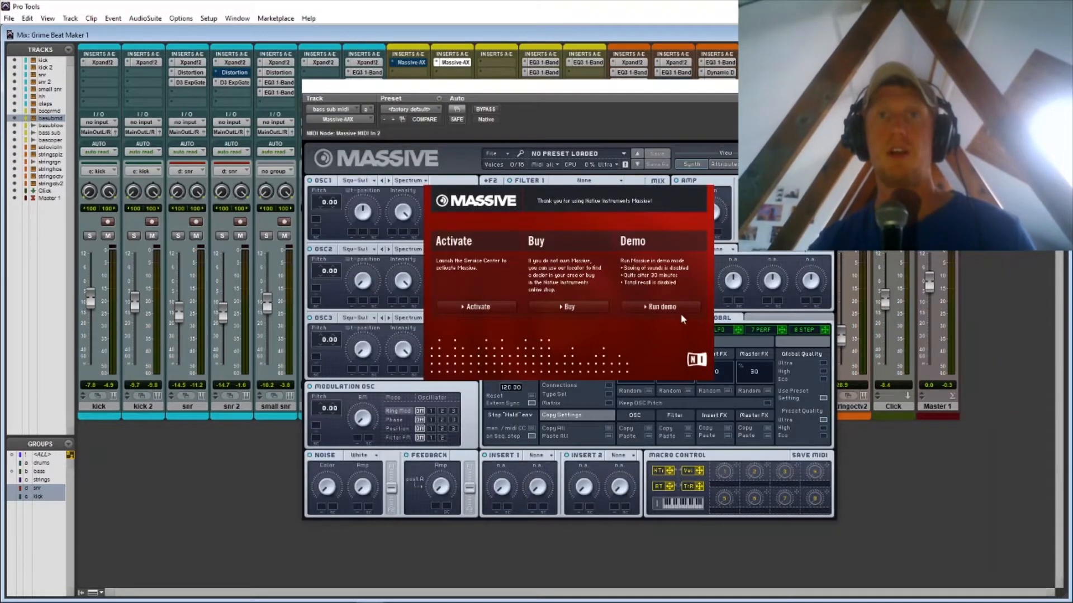
pyautogui.click(680, 313)
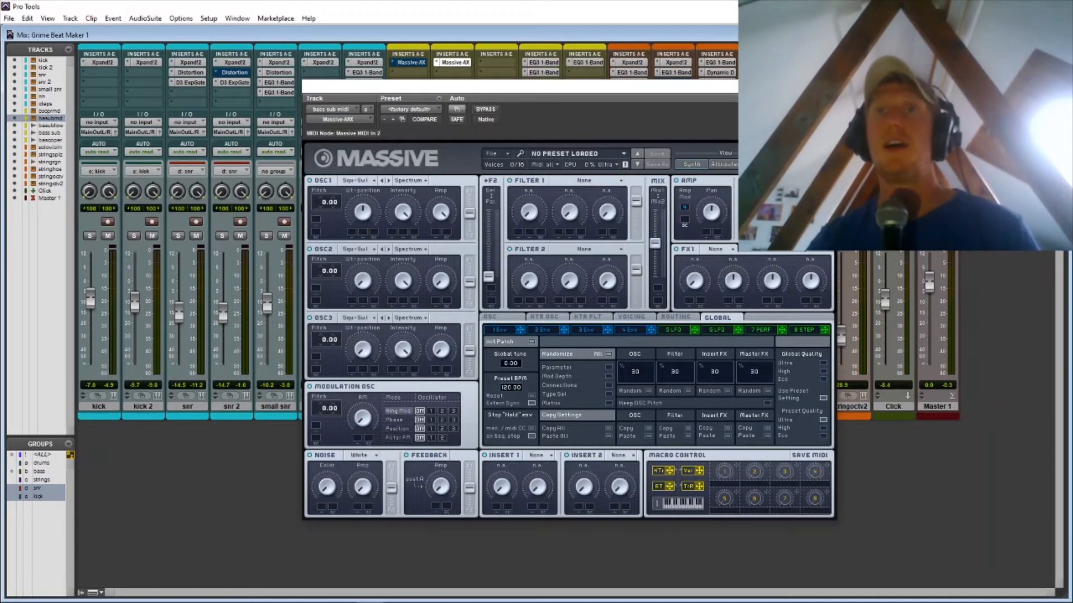
# - Find the Copperhead preset with the search "copp", load it in Massive, and place the plug-in beside the arrangement
pyautogui.click(748, 165)
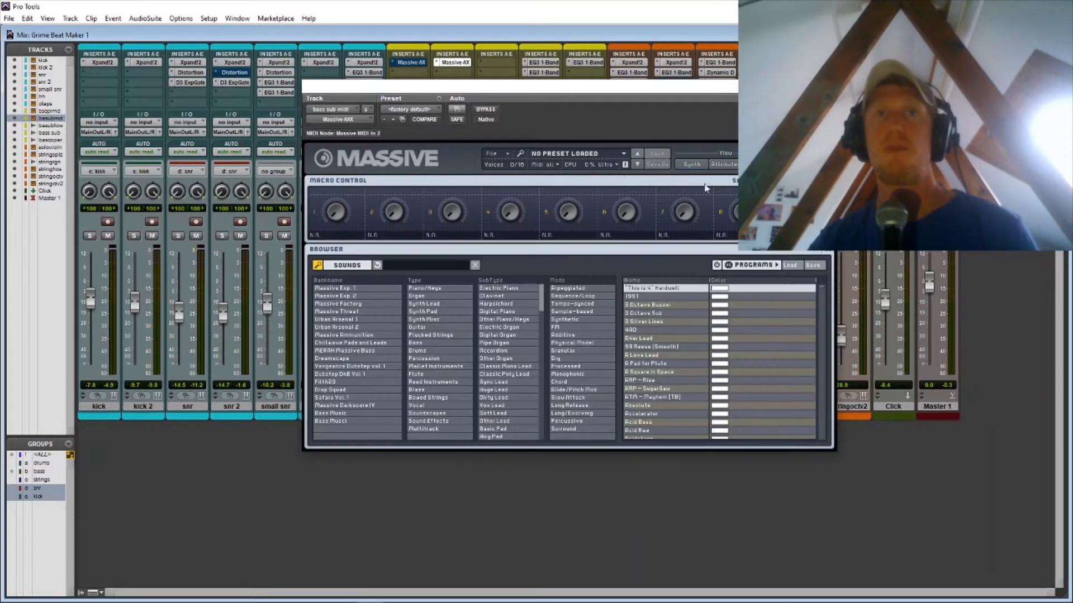
pyautogui.write('copp')
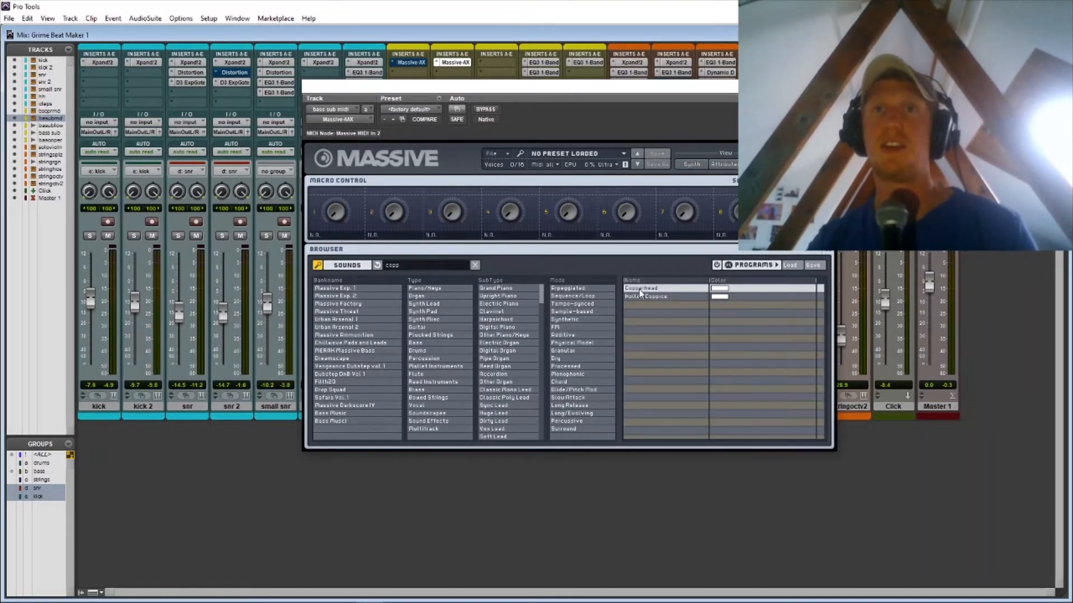
pyautogui.press('Return')
pyautogui.moveTo(793, 87); pyautogui.dragTo(544, 66)
pyautogui.moveTo(447, 66); pyautogui.dragTo(933, 54)
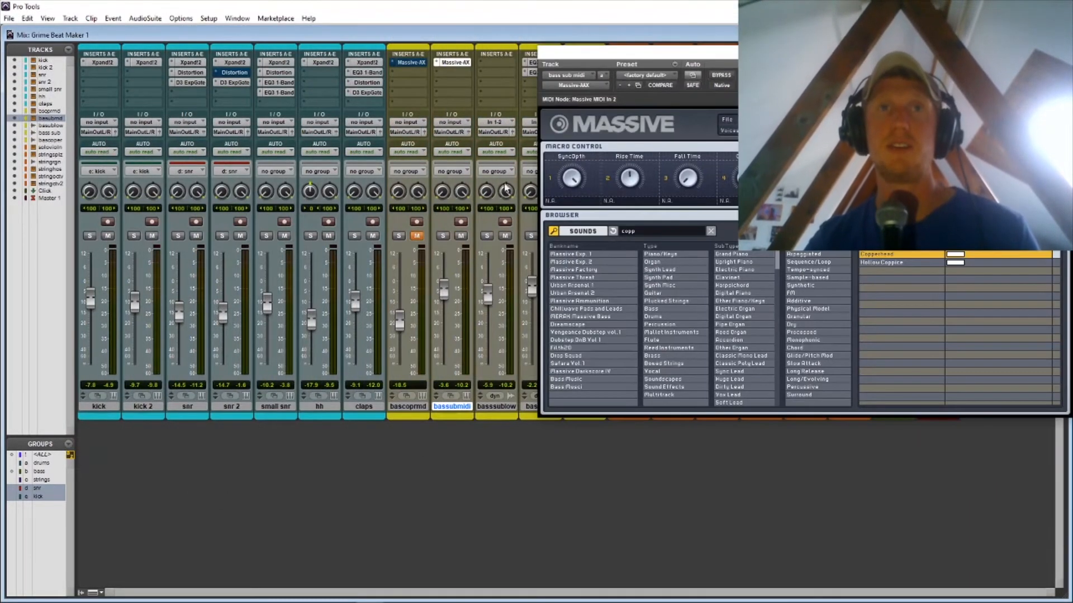
pyautogui.moveTo(606, 57); pyautogui.dragTo(576, 128)
pyautogui.hotkey('ctrl', '=')
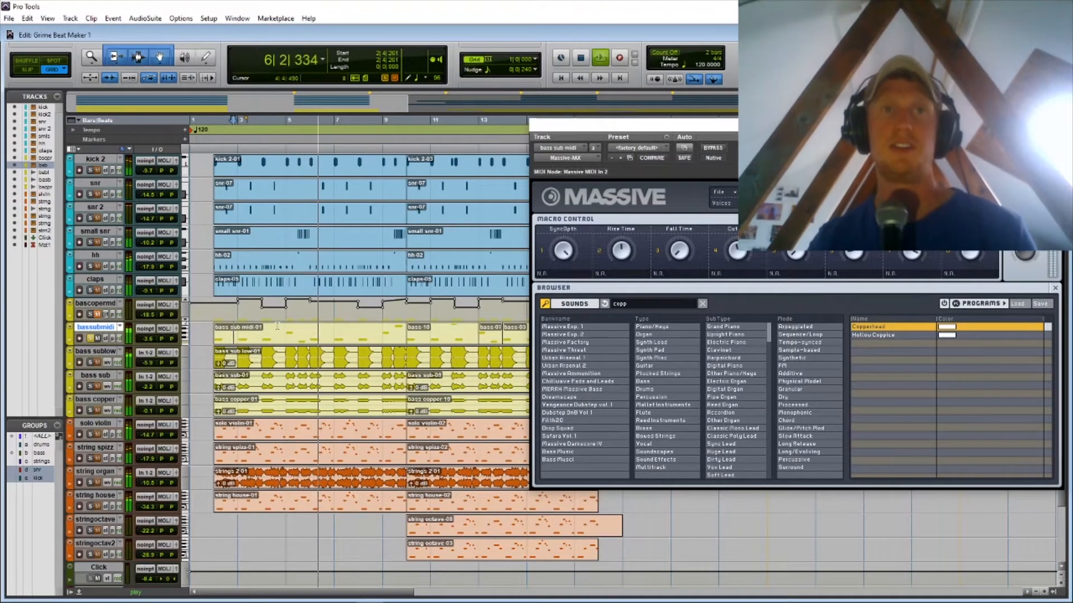
# - Play the bassubmidi part from bar 2 and lower that track's volume to -15.6 dB
pyautogui.press('space')
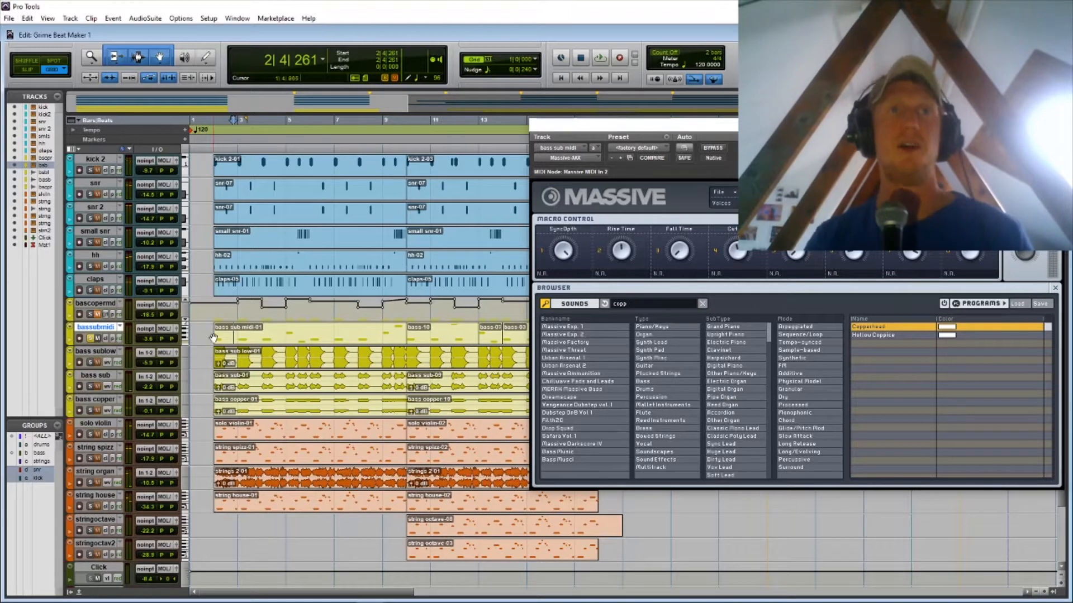
pyautogui.click(212, 332)
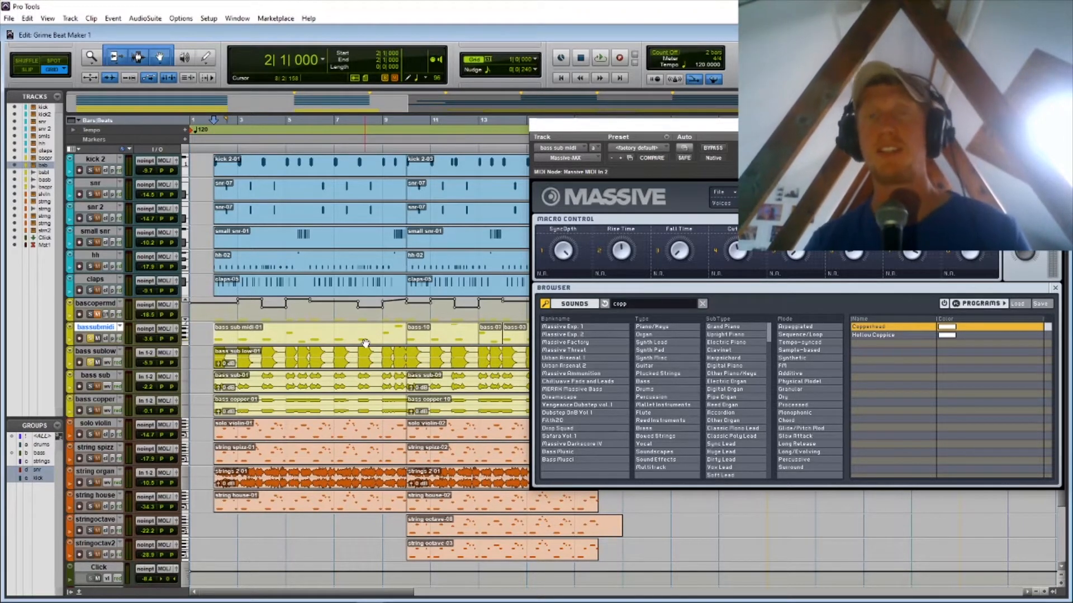
pyautogui.press('space')
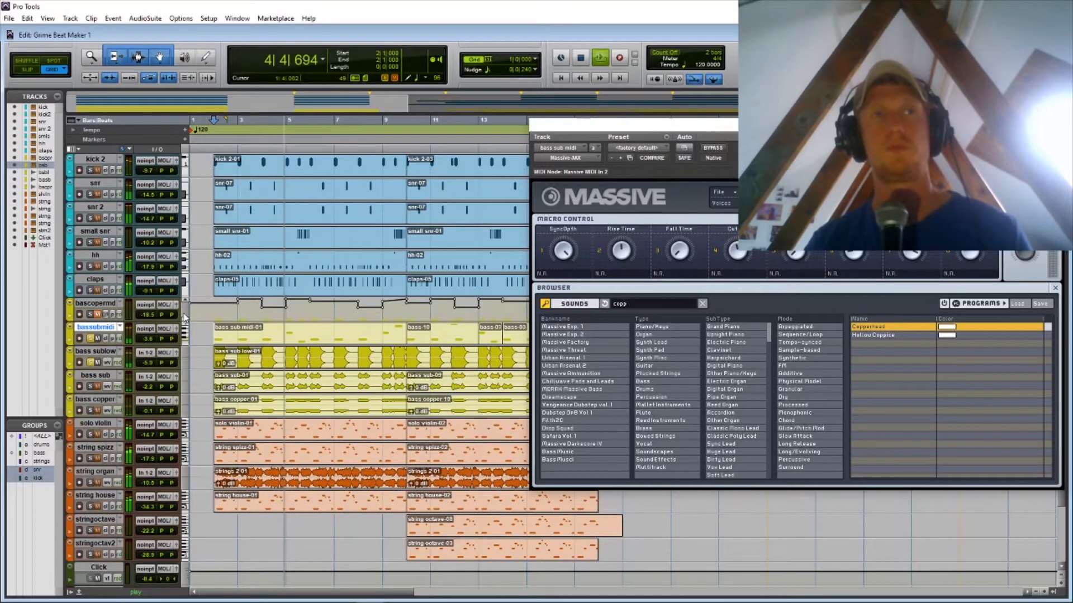
pyautogui.moveTo(146, 339); pyautogui.dragTo(148, 355)
pyautogui.press('space')
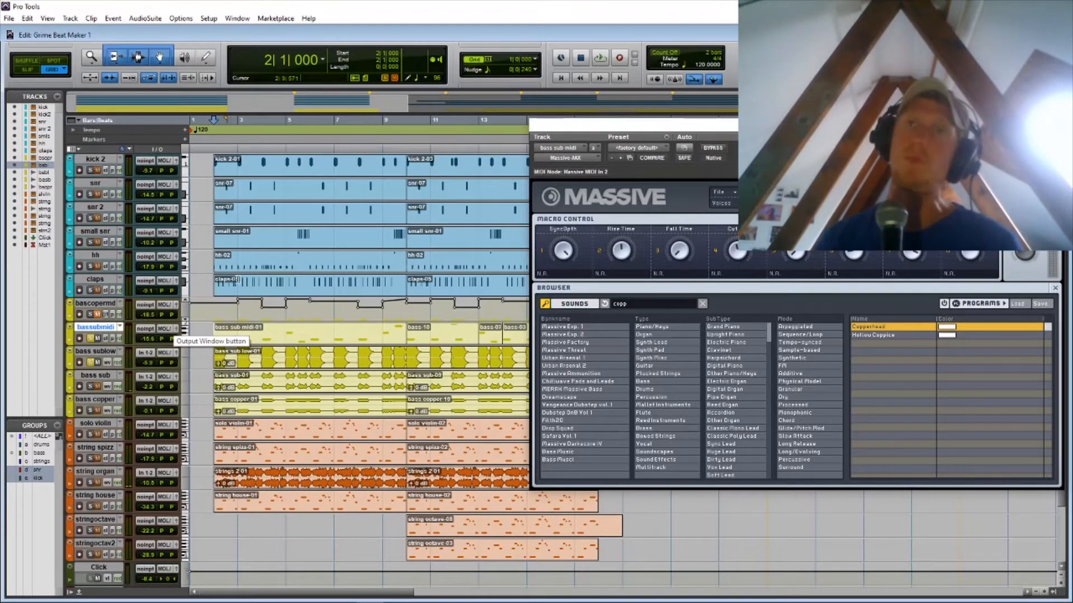
# - Turn down Massive's SyncDpth and Rise Time macros while auditioning the bass part, and close the plug-in
pyautogui.moveTo(696, 127); pyautogui.dragTo(422, 84)
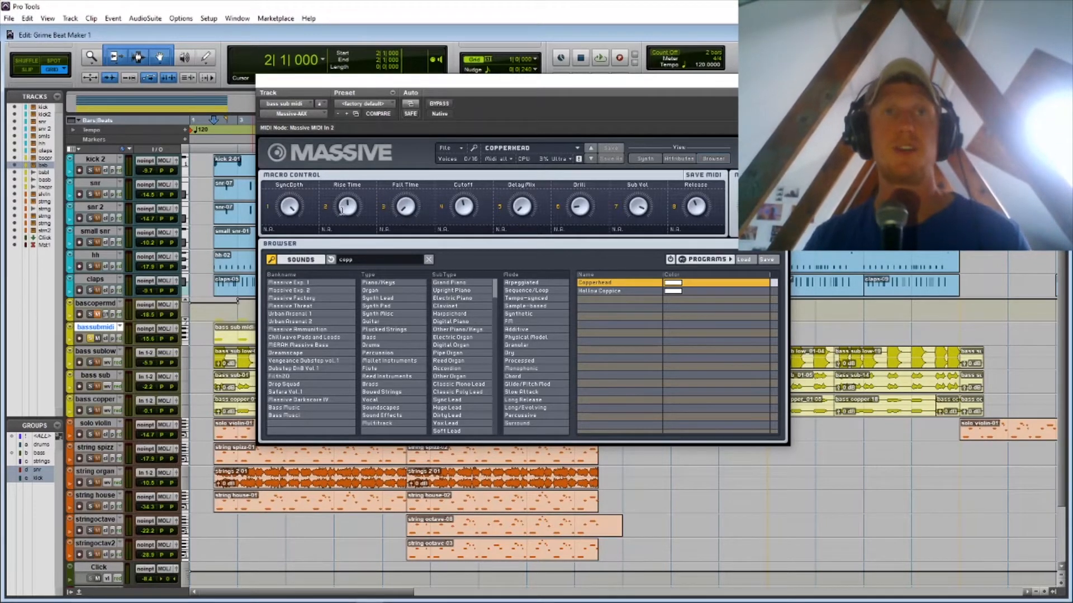
pyautogui.press('space')
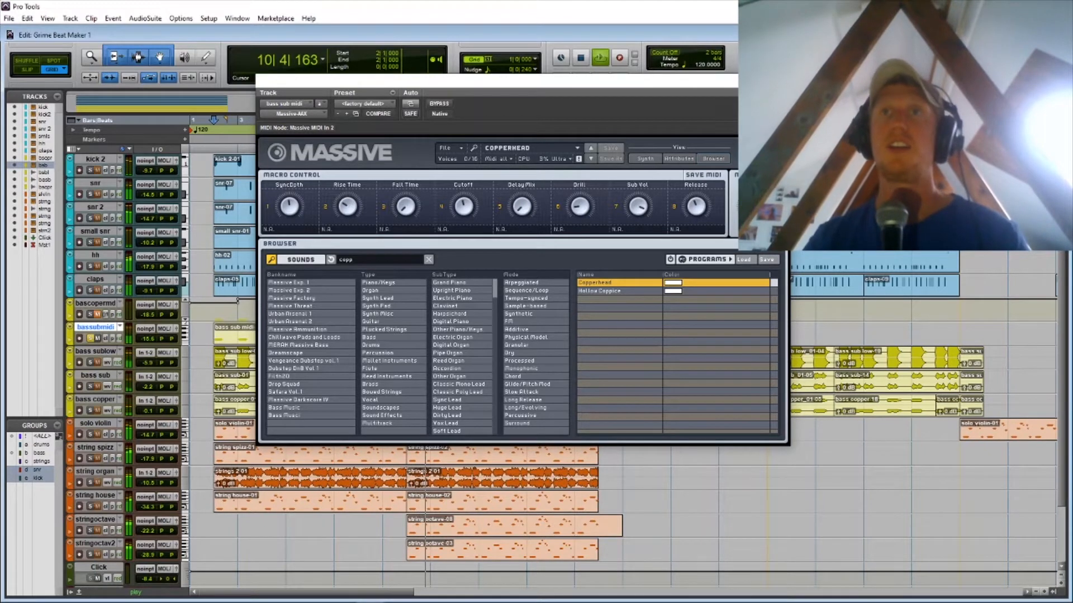
pyautogui.click(778, 81)
pyautogui.press('space')
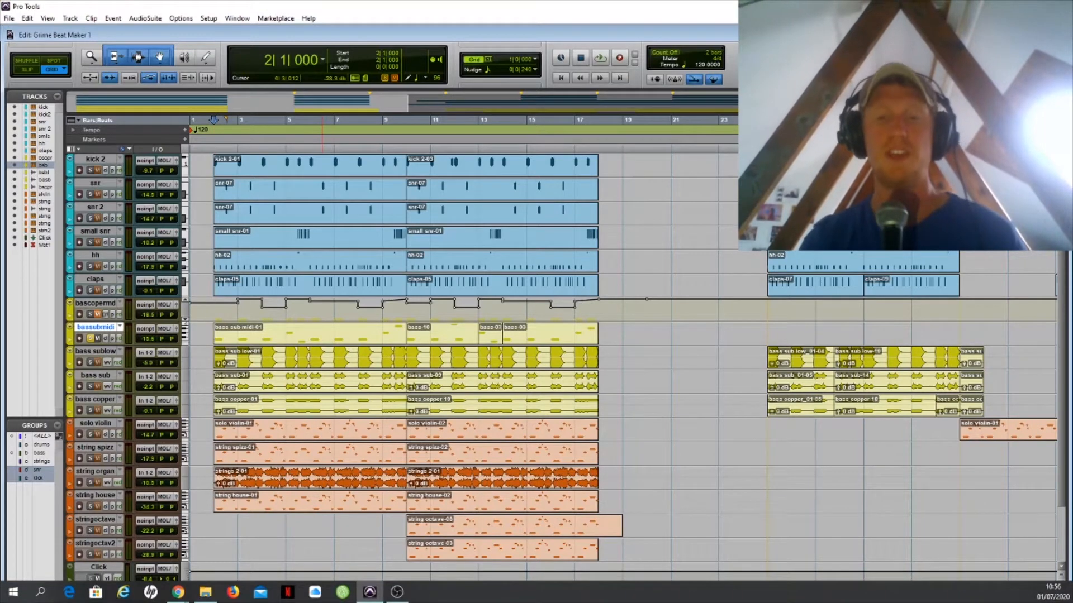
# - Enable automation for MACRO 1 through MACRO 8 of the Massive plug-in on the bassubmidi track
pyautogui.hotkey('ctrl', '=')
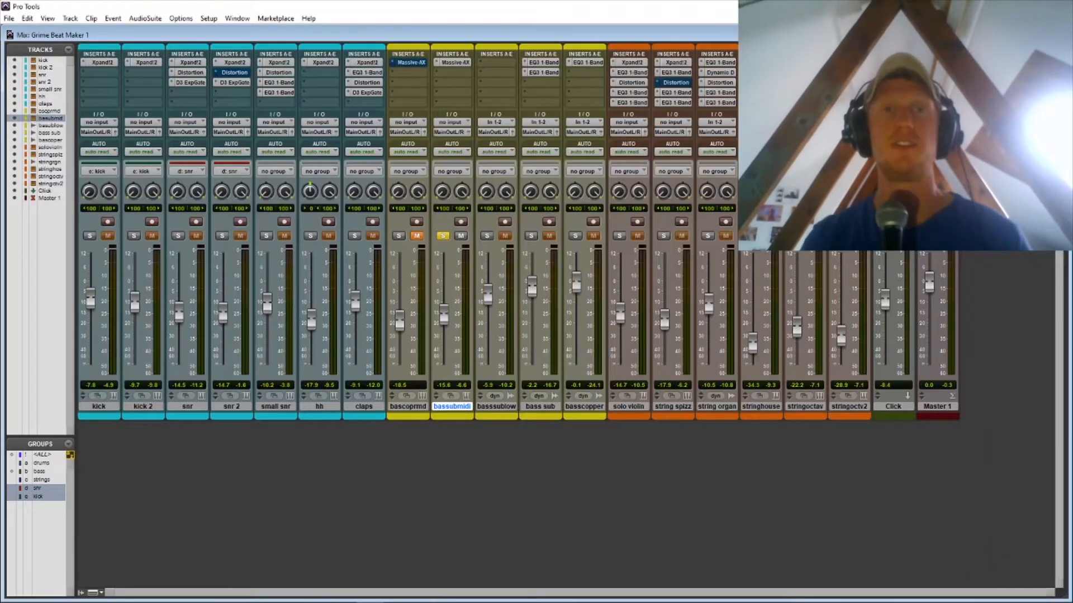
pyautogui.click(454, 62)
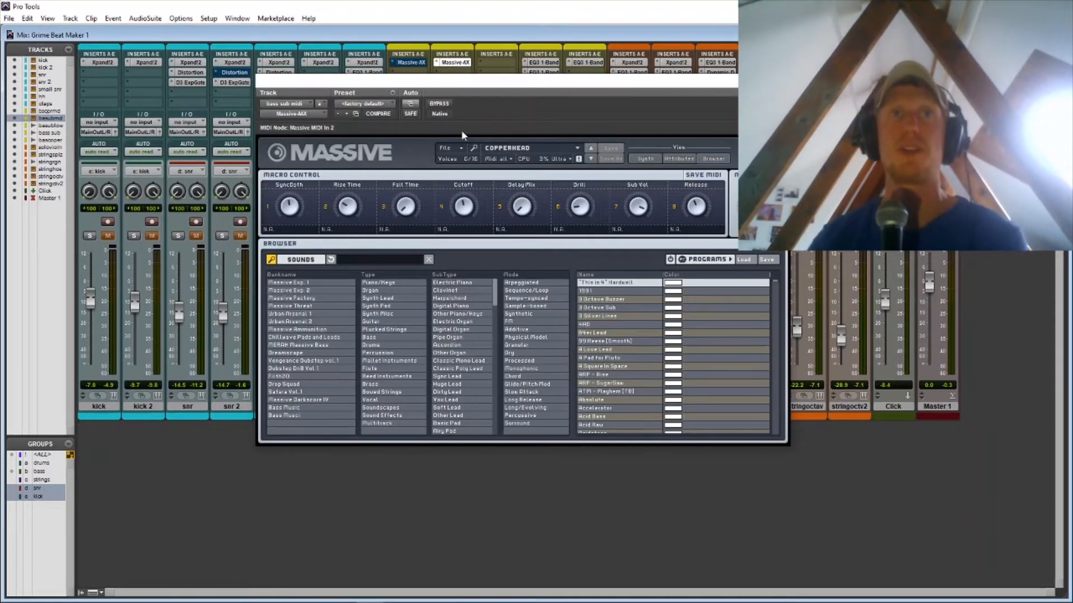
pyautogui.click(413, 106)
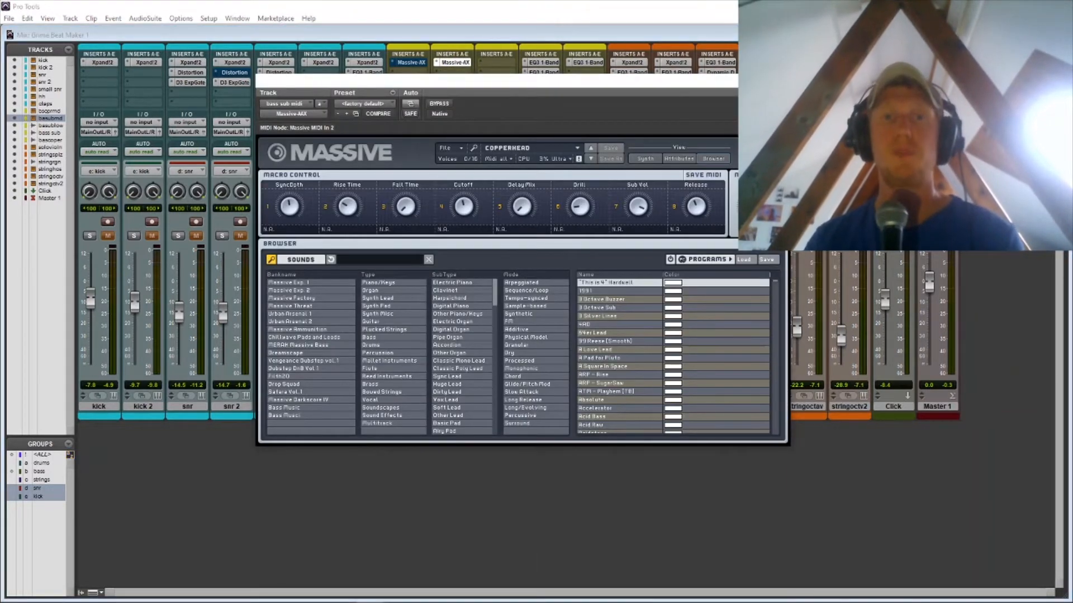
pyautogui.click(787, 387)
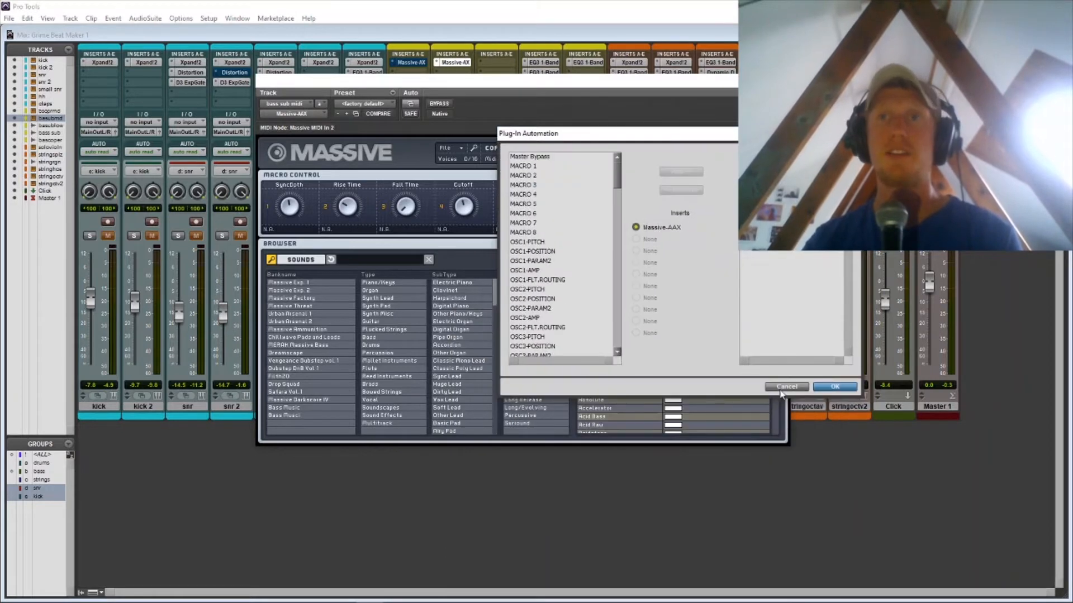
pyautogui.click(411, 106)
pyautogui.moveTo(503, 203); pyautogui.dragTo(985, 143)
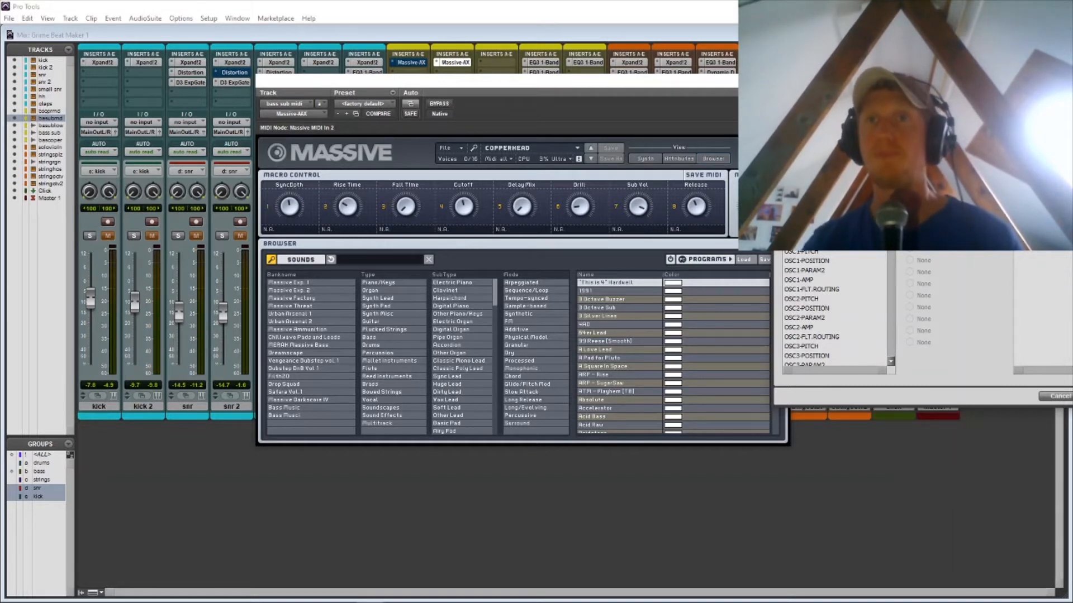
pyautogui.moveTo(838, 143); pyautogui.dragTo(685, 131)
pyautogui.keyDown('shift'); pyautogui.click(661, 231); pyautogui.keyUp('shift')
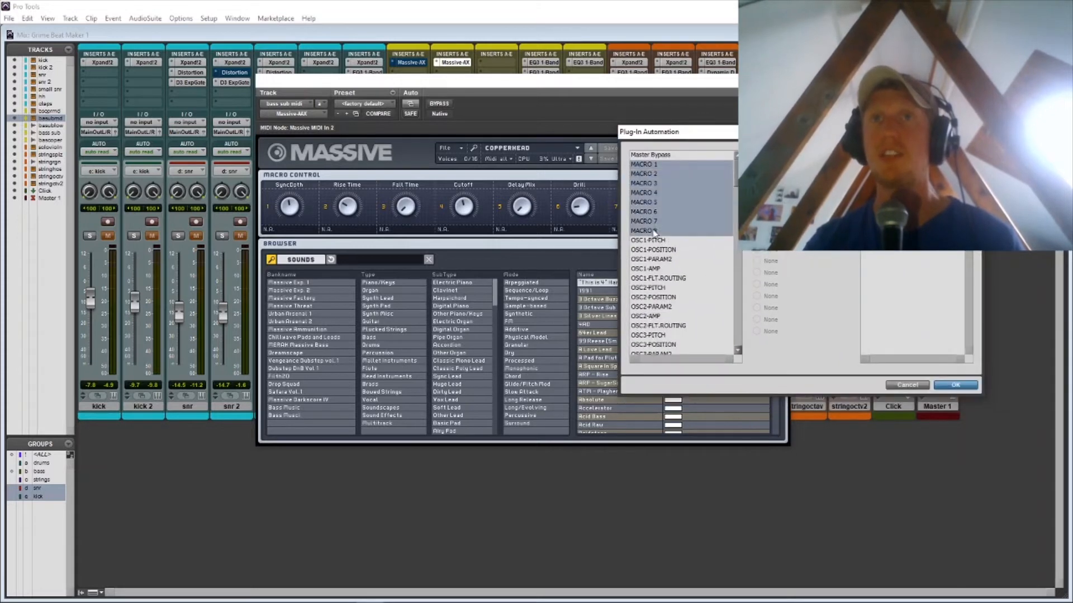
pyautogui.click(801, 172)
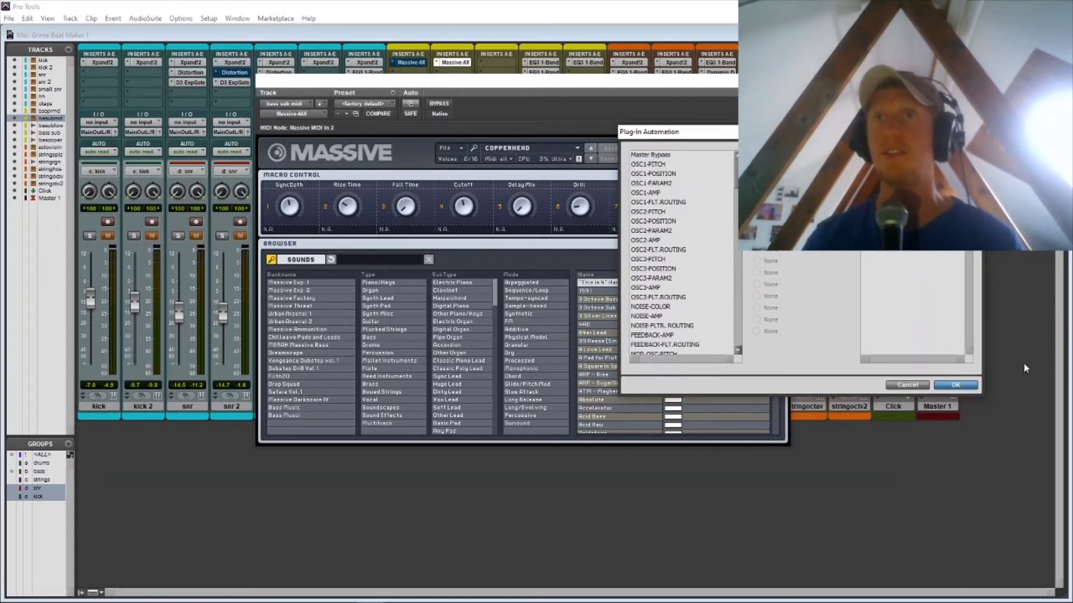
pyautogui.click(964, 385)
pyautogui.click(793, 78)
# - Show the Massive MACRO 1 automation lane on the bassubmidi track in the arrangement
pyautogui.hotkey('ctrl', '=')
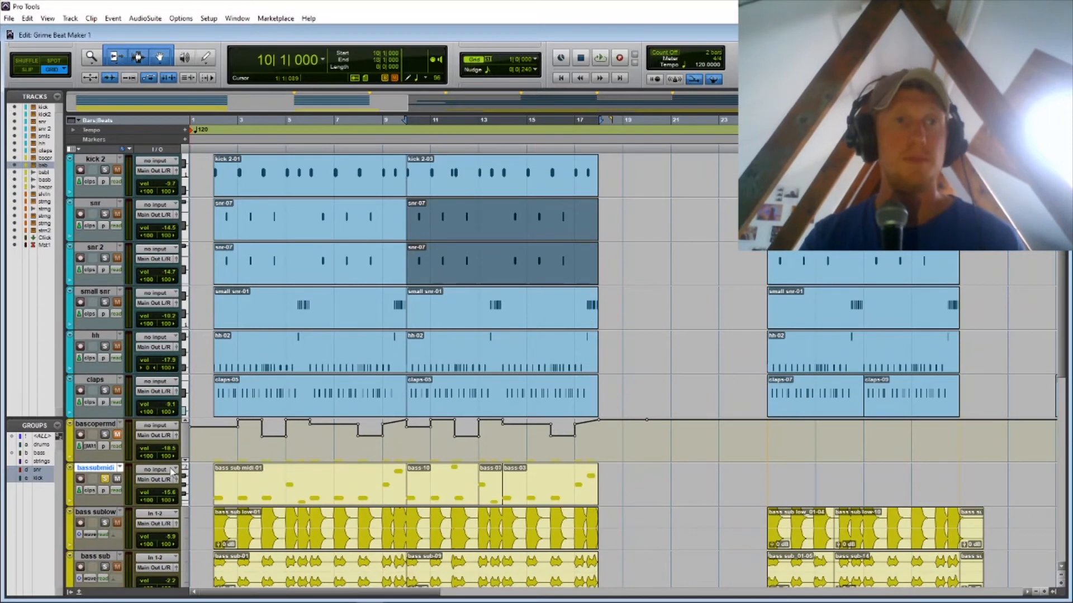
pyautogui.click(89, 491)
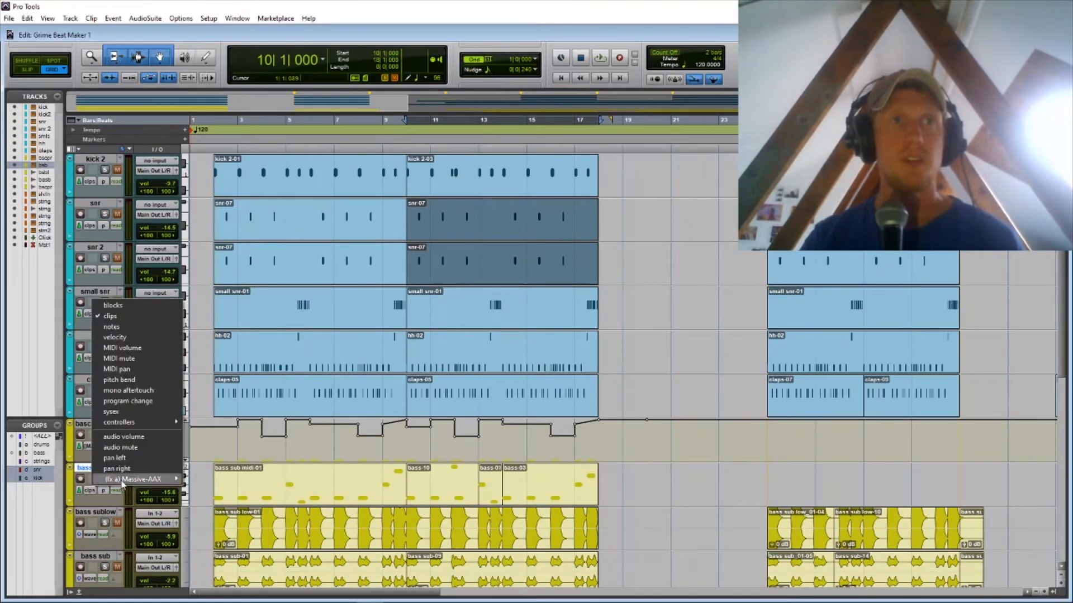
pyautogui.moveTo(122, 484)
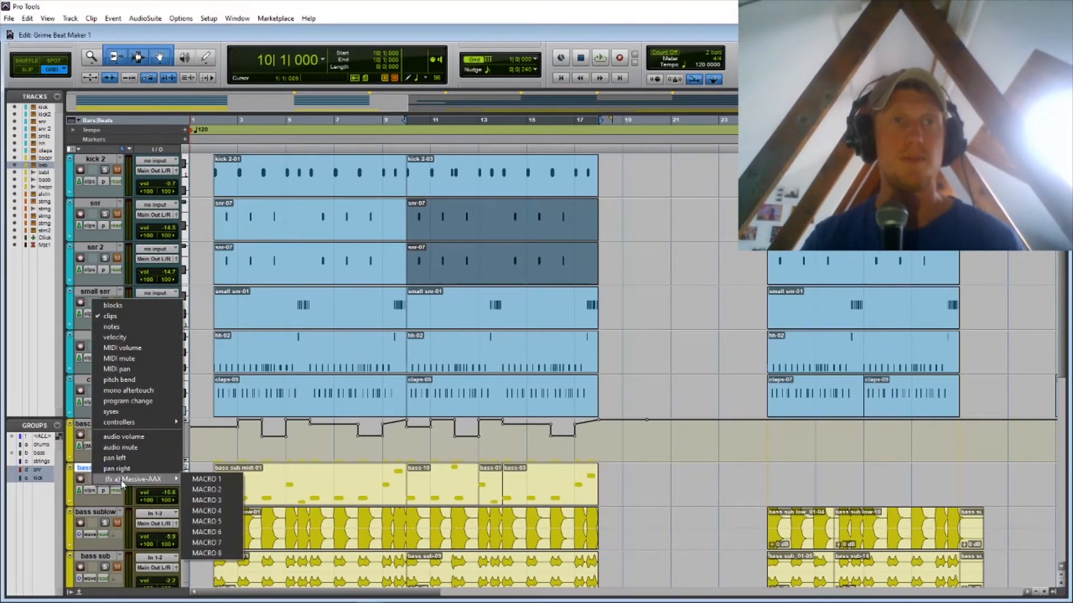
pyautogui.click(219, 484)
# - Draw a MACRO 1 automation ramp rising from bar 2 to maximum at bar 3, dropping straight back to the base level
pyautogui.moveTo(218, 488); pyautogui.dragTo(309, 482)
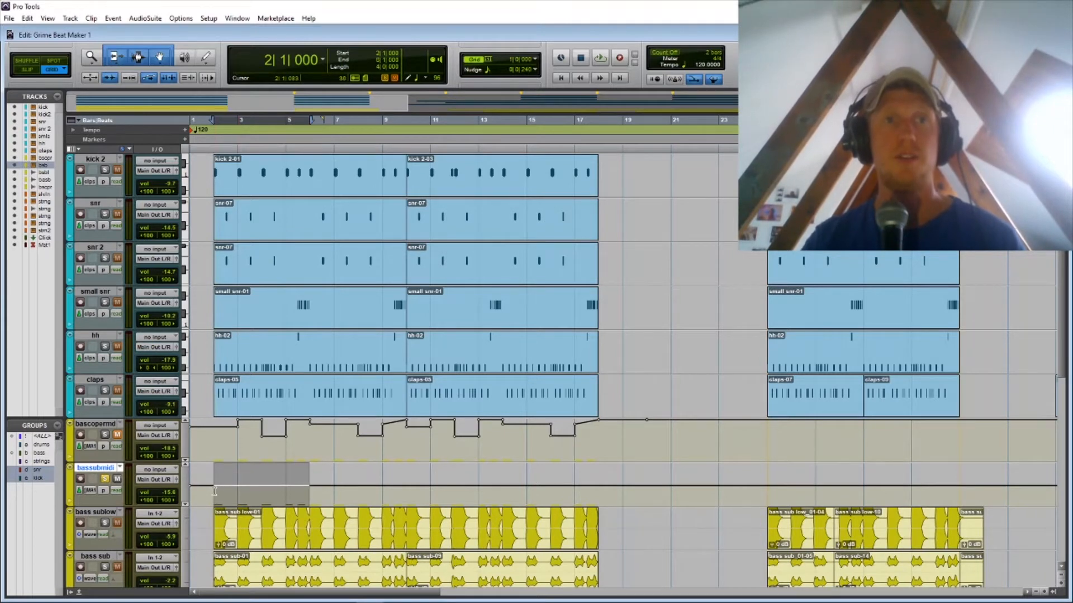
pyautogui.moveTo(214, 491); pyautogui.dragTo(234, 490)
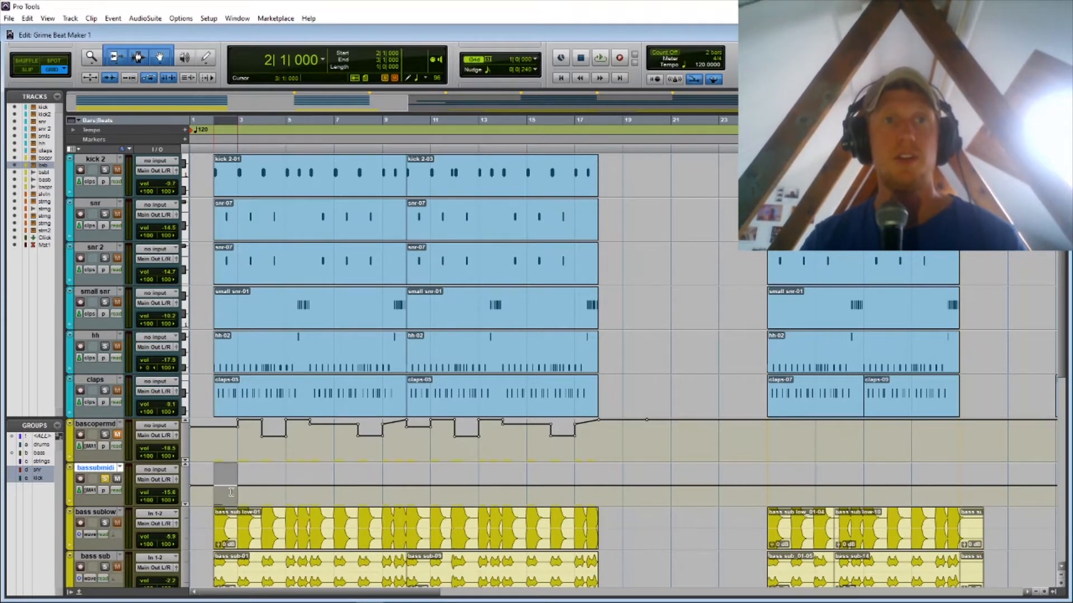
pyautogui.keyDown('alt'); pyautogui.click(214, 465); pyautogui.keyUp('alt')
pyautogui.click(212, 501)
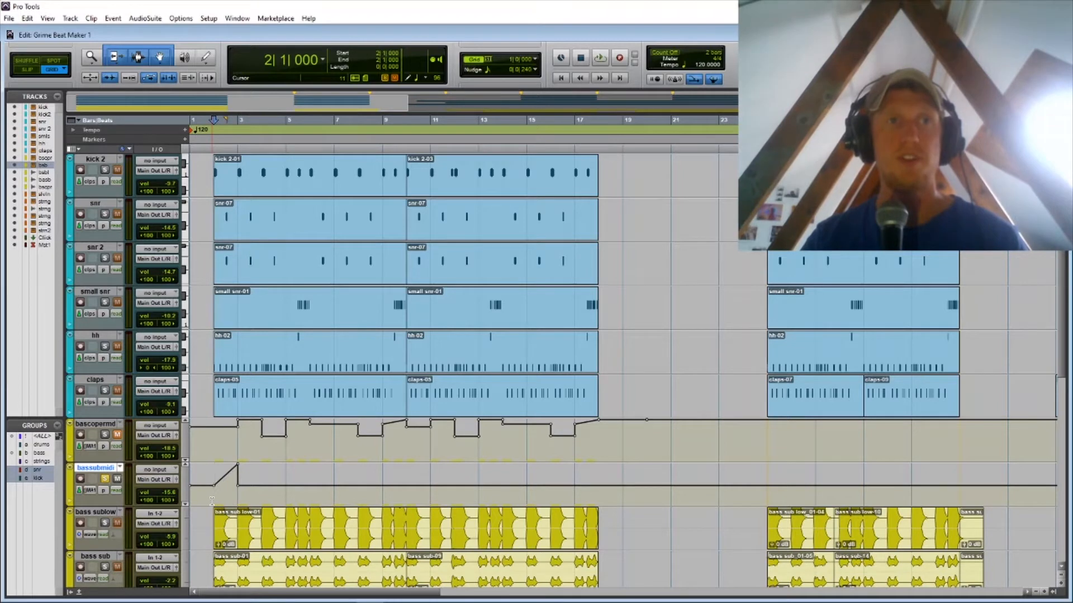
# - Open Massive on bassubmidi over the arrangement and play the MACRO 1 ramp from bar 2 to watch the SyncDpth macro
pyautogui.hotkey('ctrl', '=')
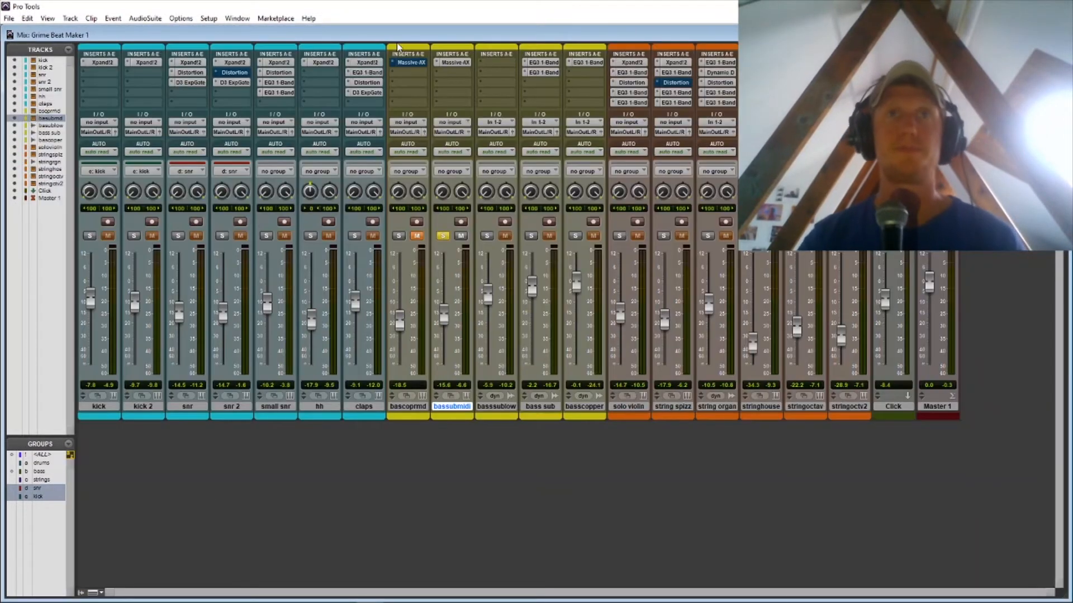
pyautogui.click(447, 61)
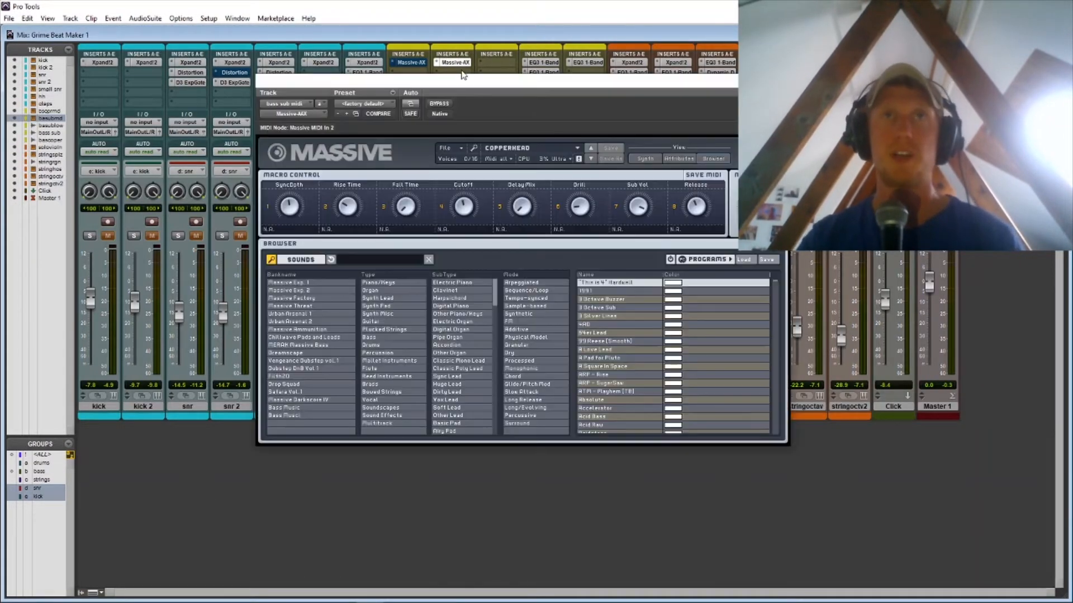
pyautogui.hotkey('ctrl', '=')
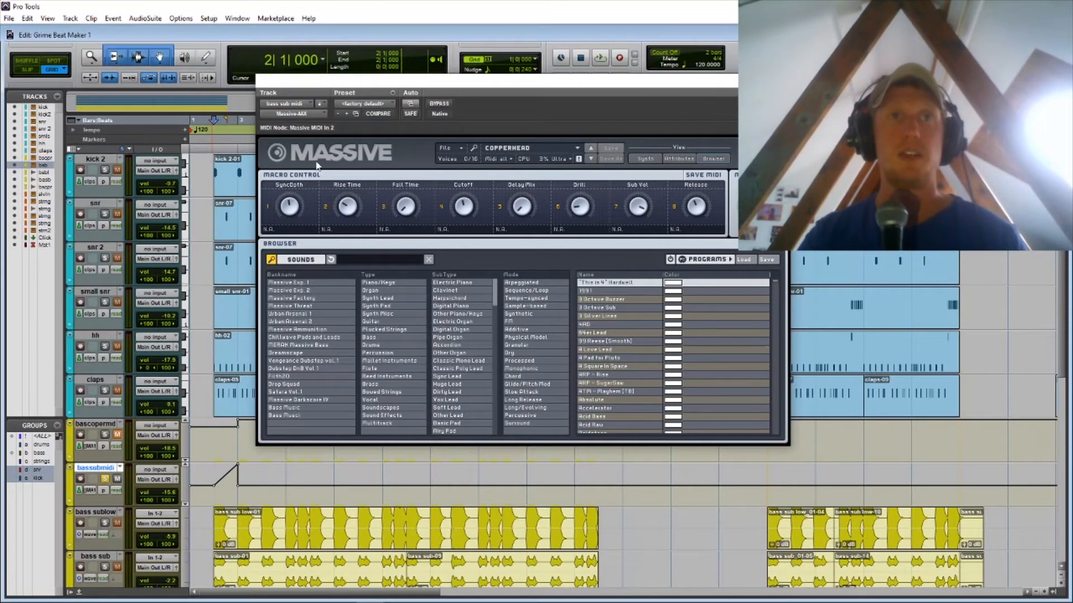
pyautogui.press('space')
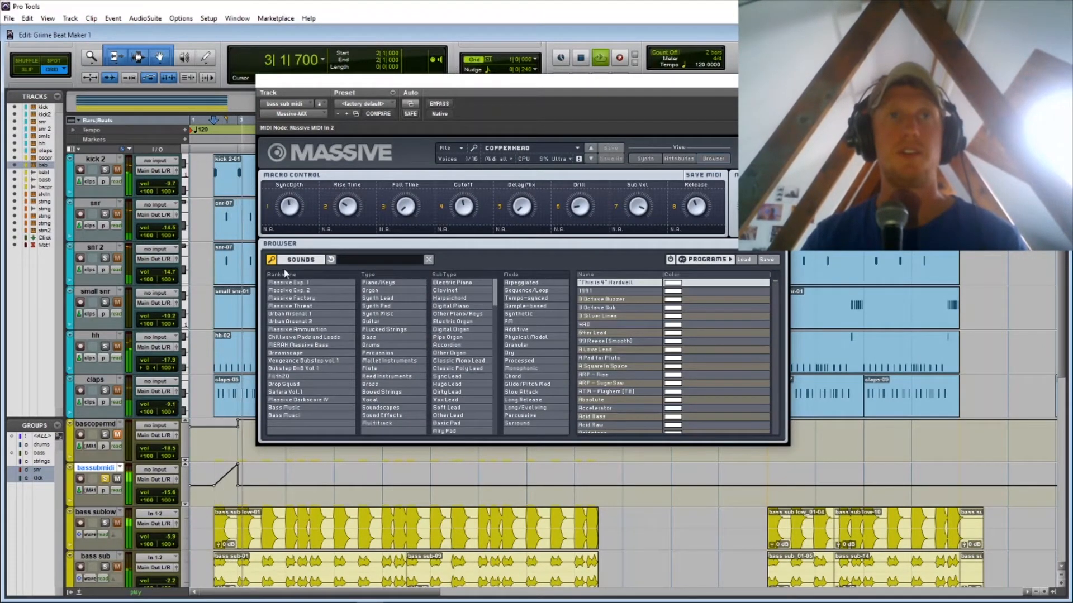
pyautogui.press('space')
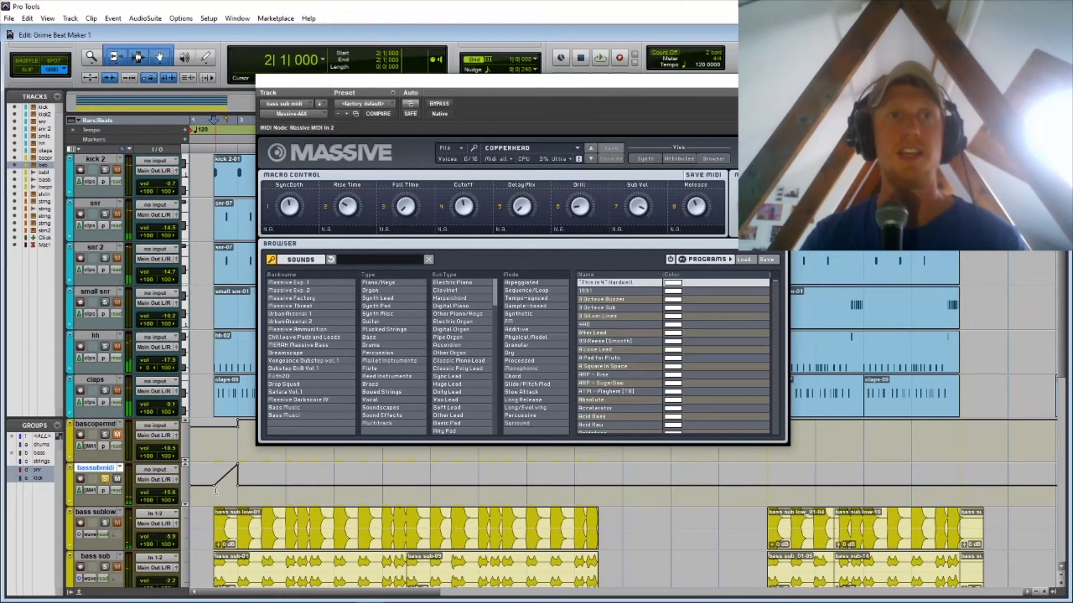
pyautogui.press('space')
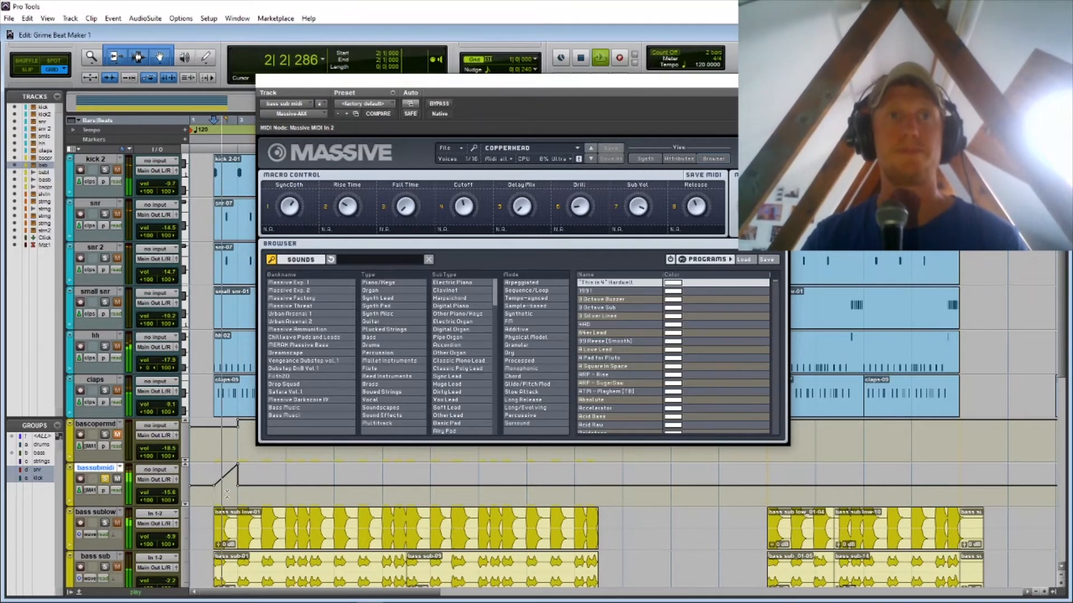
# - Invert the bassubmidi MACRO 1 ramp so it falls from bar 2 to minimum at bar 3, audition it, and close Massive
pyautogui.press('space')
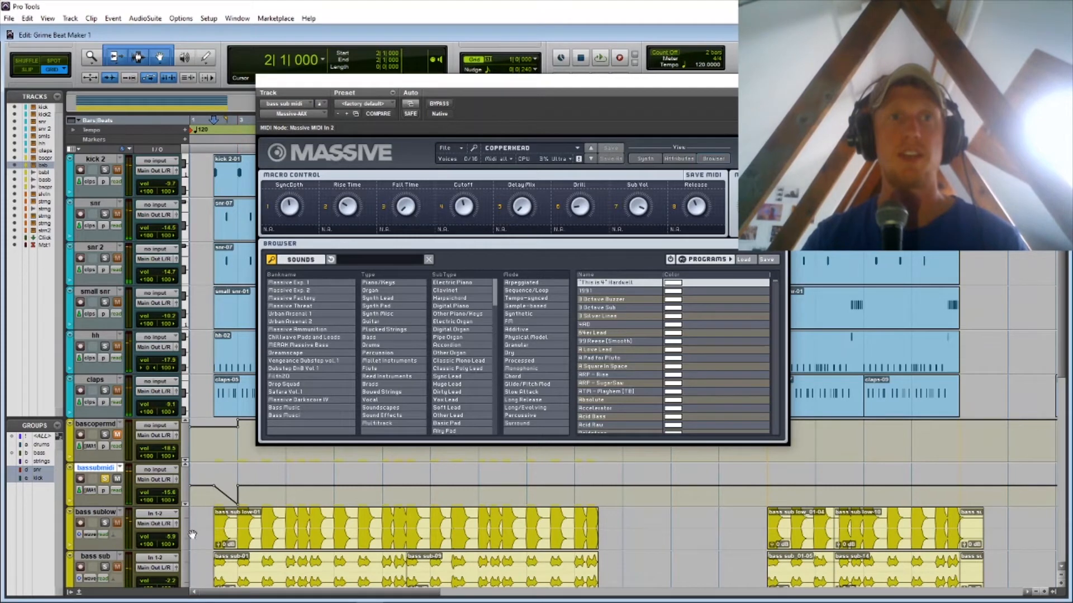
pyautogui.press('space')
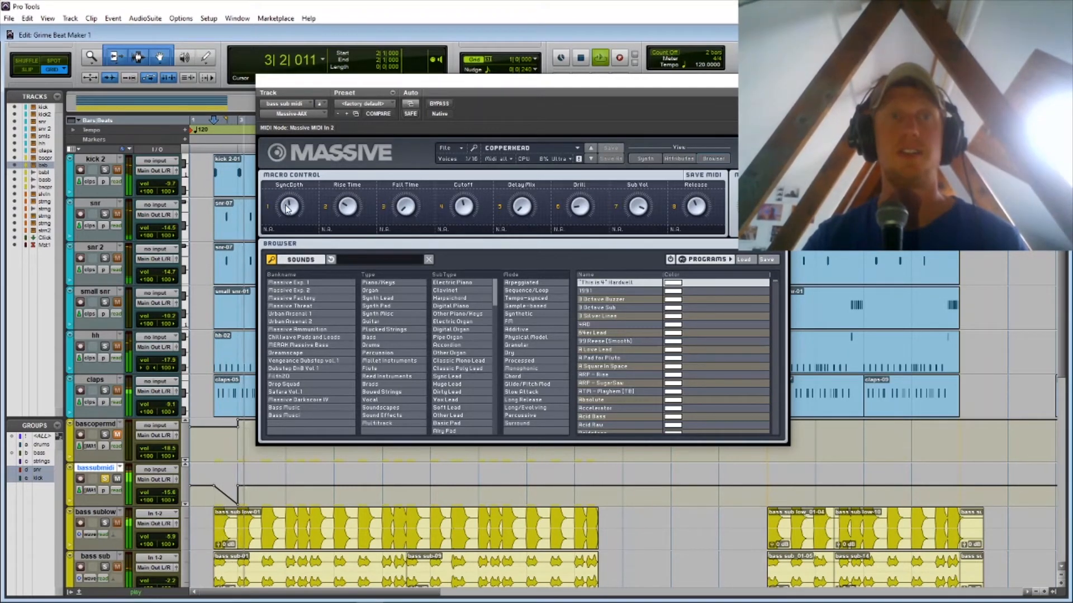
pyautogui.press('space')
pyautogui.click(777, 81)
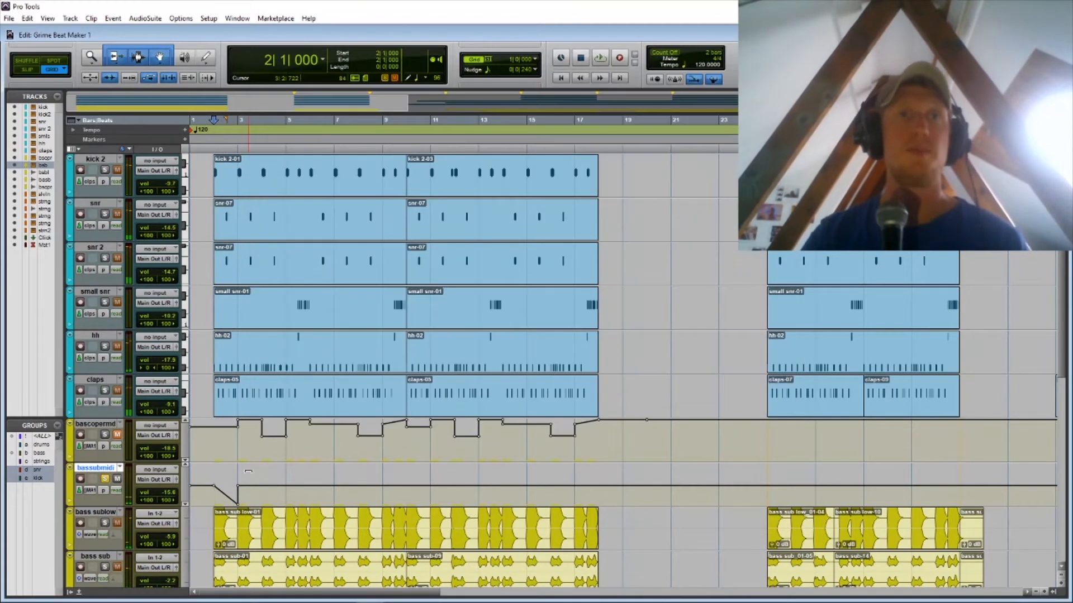
# - Select the bascopermd automation from bar 2 to bar 18 and solo that track instead of bassubmidi
pyautogui.moveTo(226, 439); pyautogui.dragTo(605, 443)
pyautogui.click(104, 479)
pyautogui.click(105, 434)
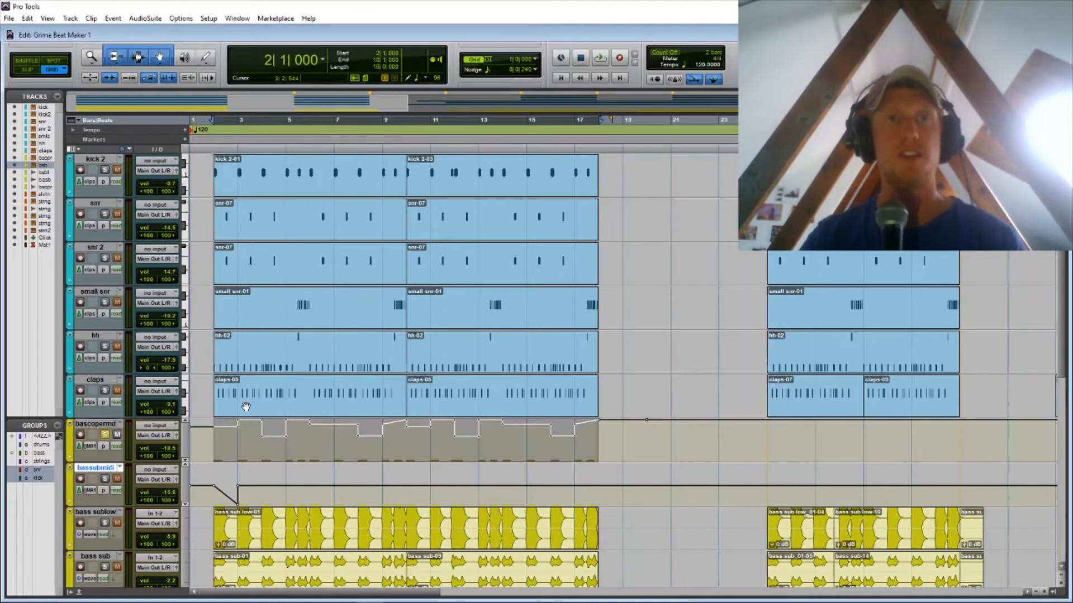
# - Show Massive's MACRO 2 automation lane on the bascopermd track
pyautogui.click(97, 449)
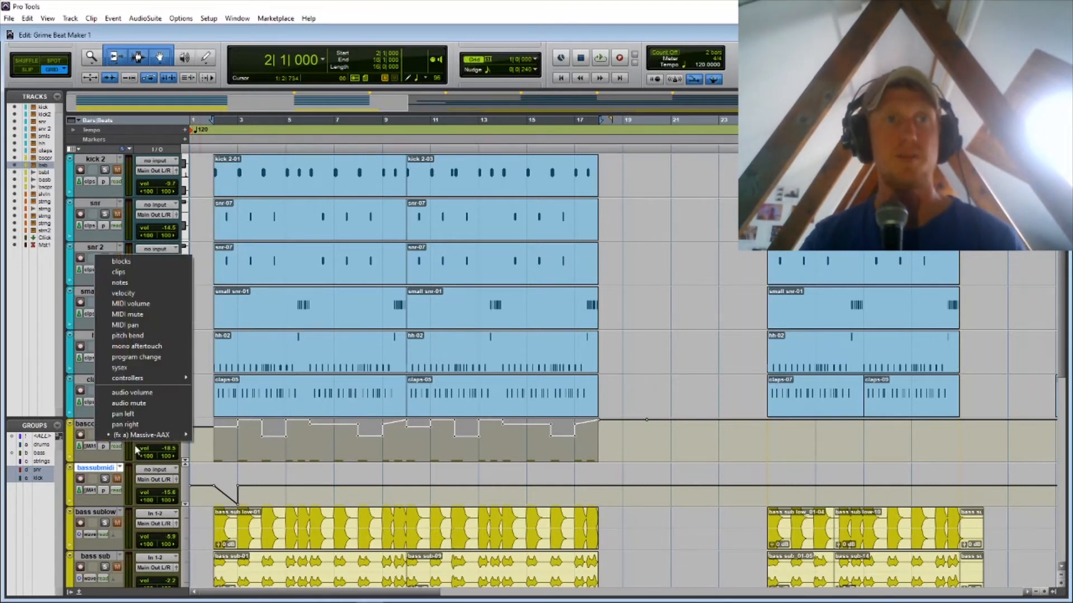
pyautogui.moveTo(147, 437)
pyautogui.click(208, 446)
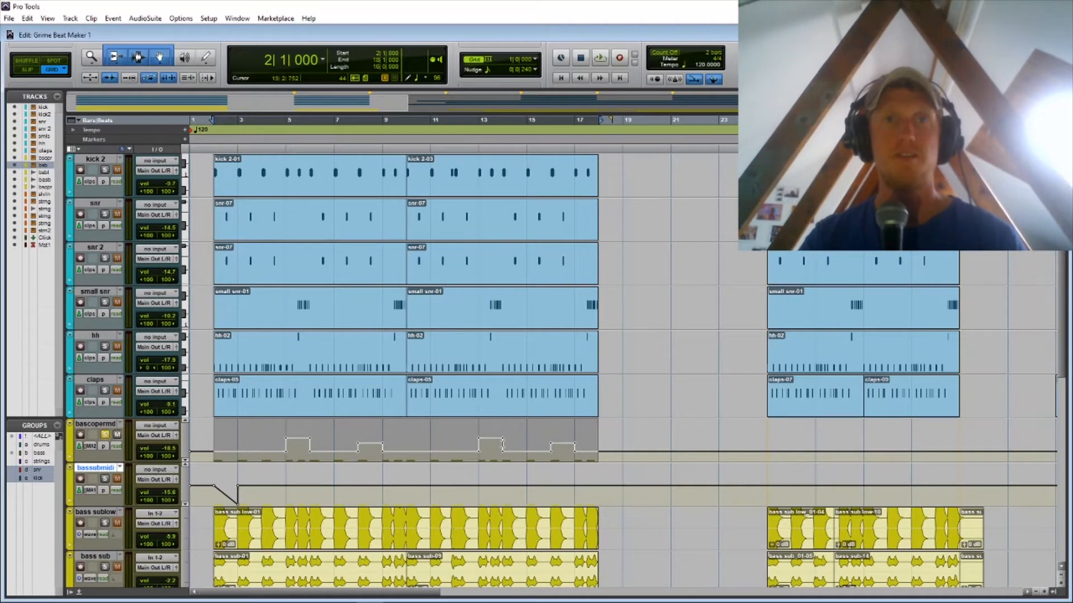
pyautogui.click(88, 446)
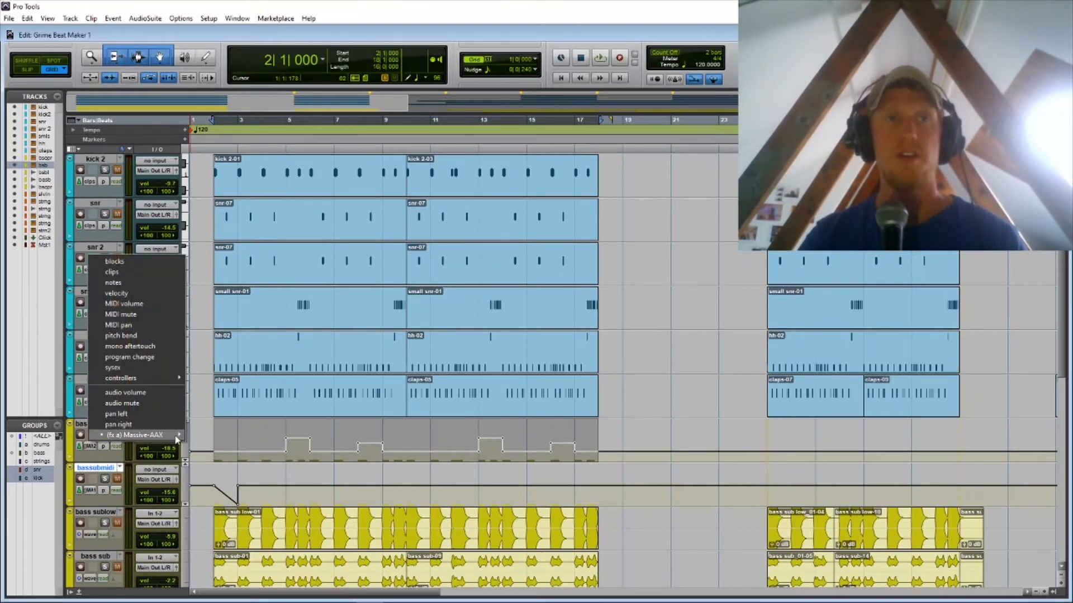
pyautogui.moveTo(178, 436)
pyautogui.click(202, 448)
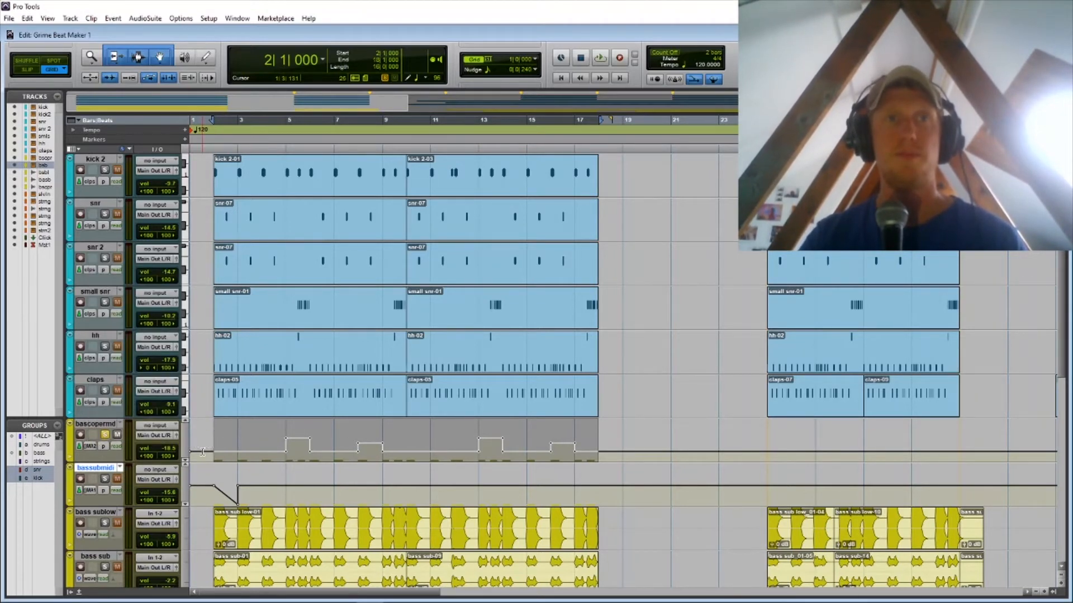
# - View Massive's MACRO 3 automation on the bascopermd track, followed by its MACRO 8 automation
pyautogui.click(93, 446)
pyautogui.moveTo(168, 436)
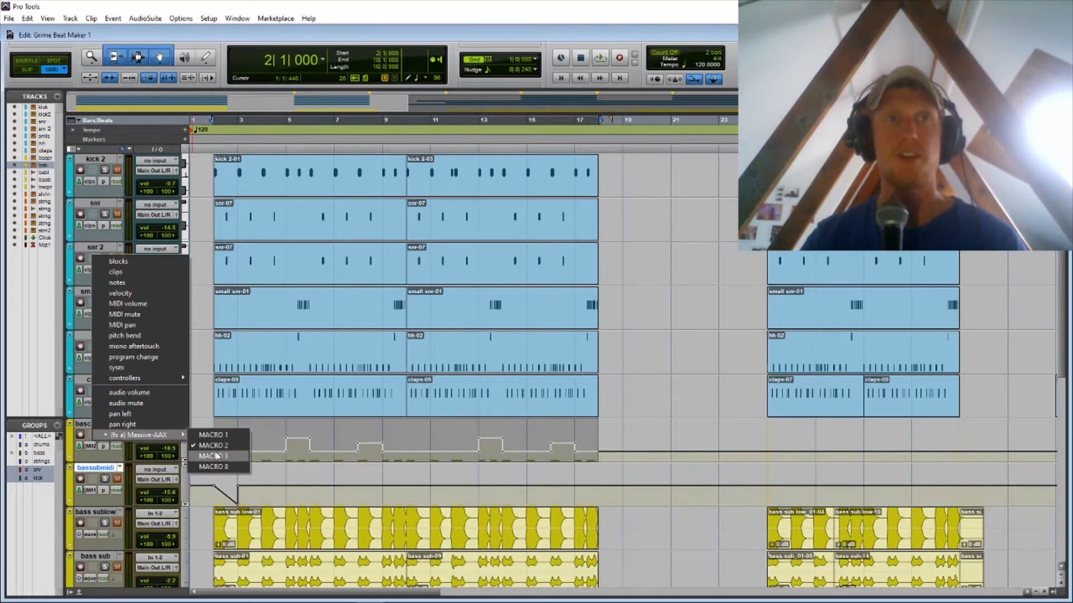
pyautogui.click(218, 460)
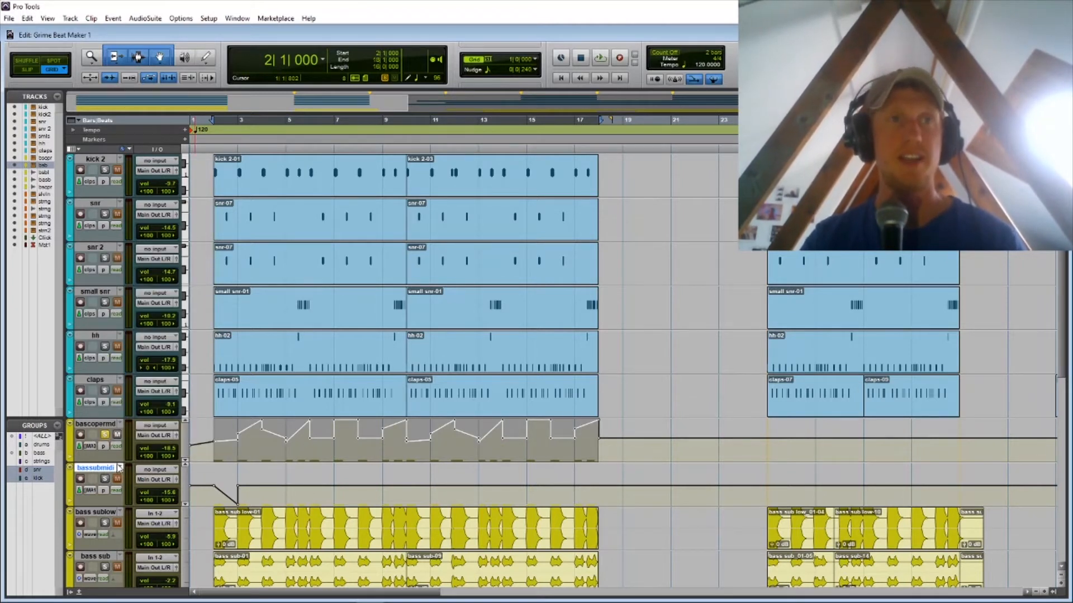
pyautogui.click(90, 446)
pyautogui.moveTo(142, 436)
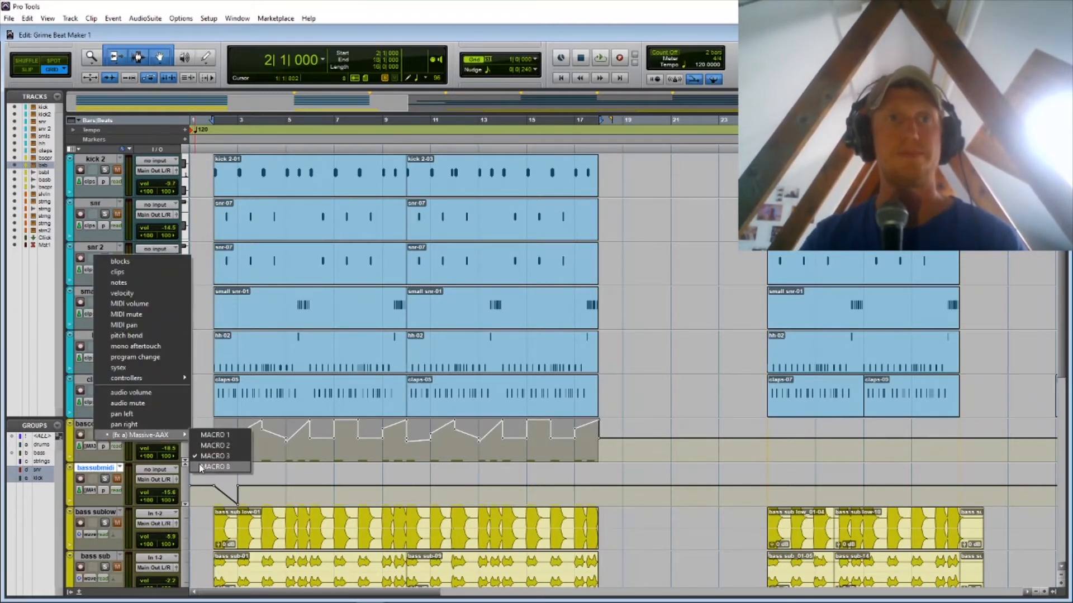
pyautogui.click(202, 468)
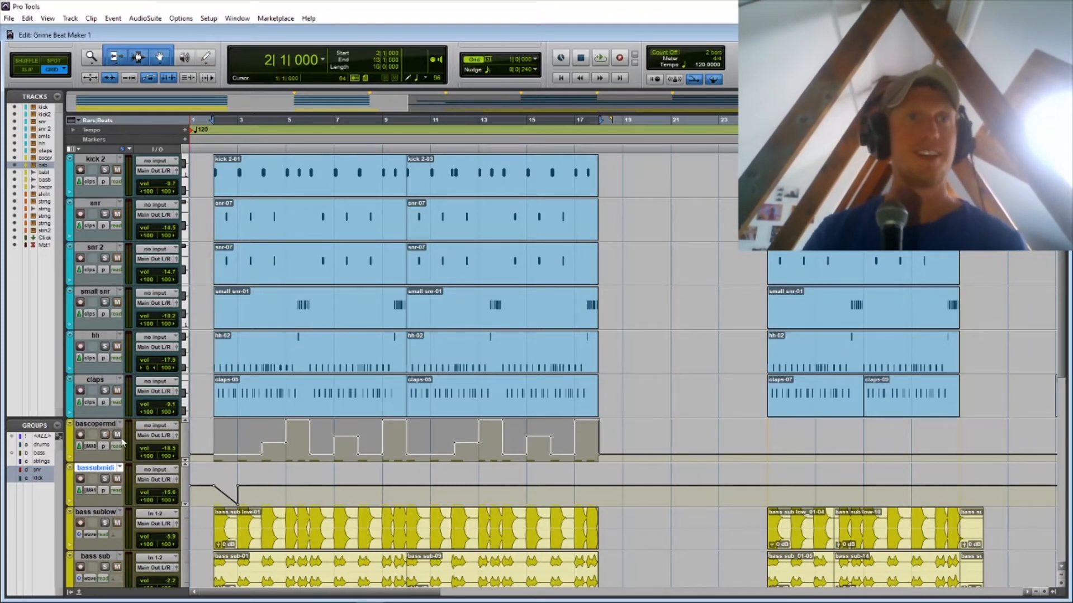
# - Mute the bassubmidi track and audition the soloed bass copper audio track from bar 2
pyautogui.click(116, 479)
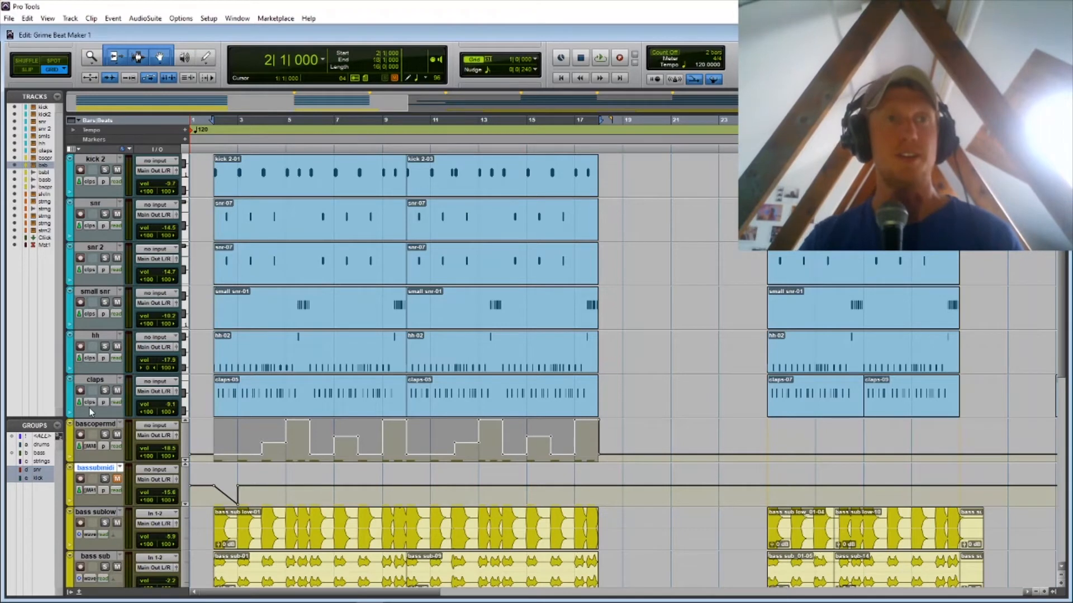
pyautogui.scroll(-3, 298, 446)
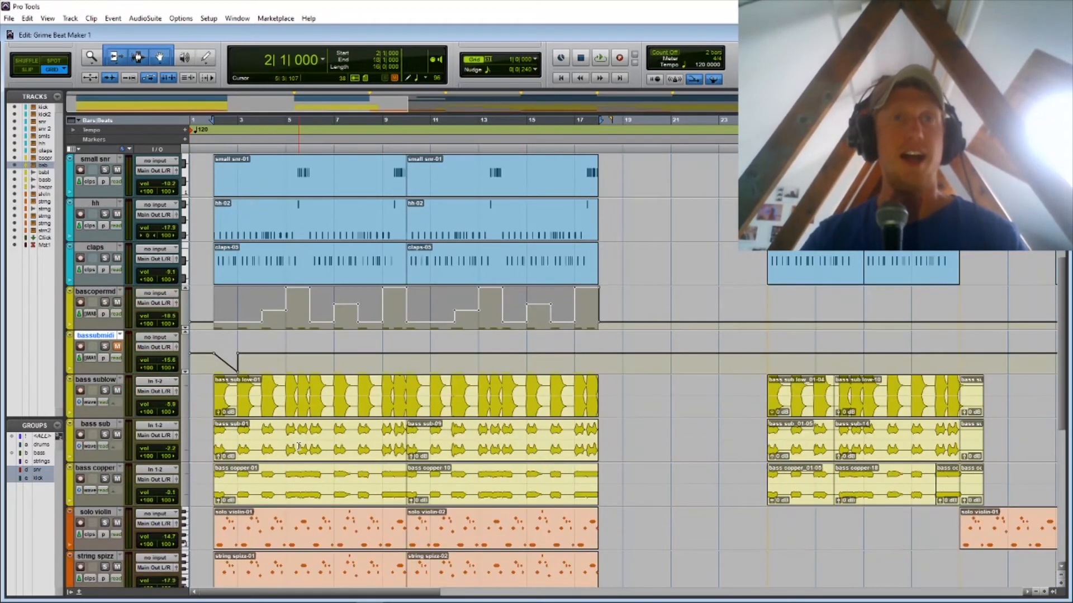
pyautogui.click(212, 385)
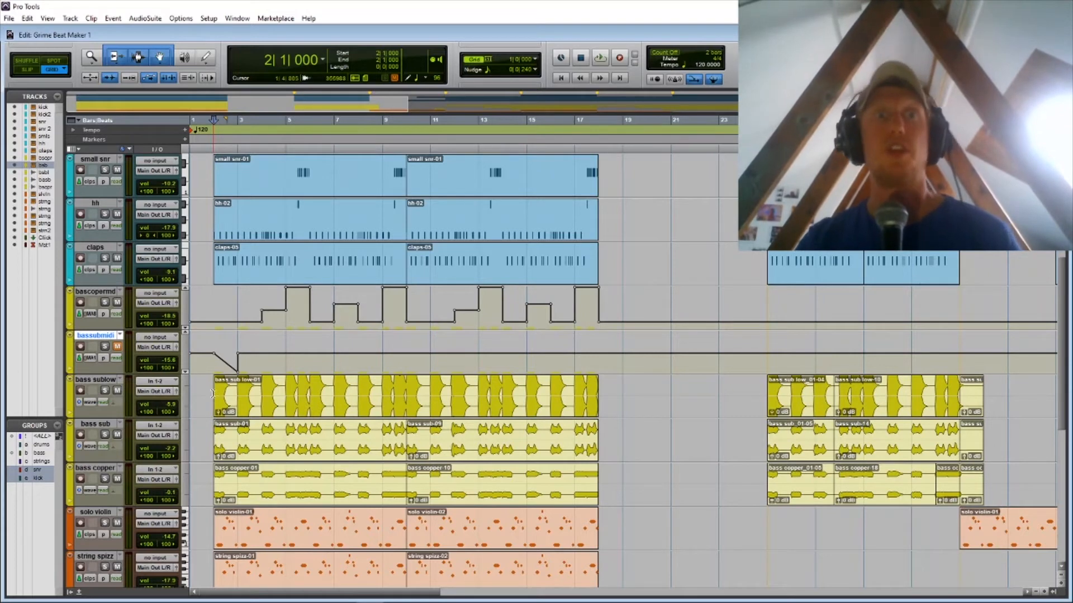
pyautogui.click(104, 479)
pyautogui.press('space')
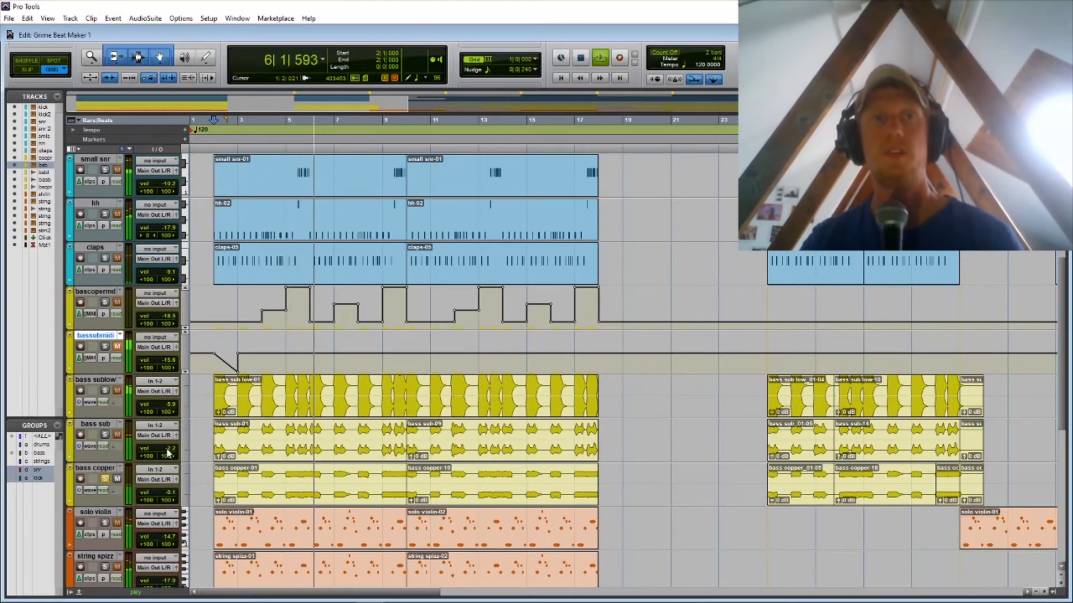
pyautogui.press('space')
# - Solo the bass sublow track alongside bass copper and play both from bar 2
pyautogui.click(105, 391)
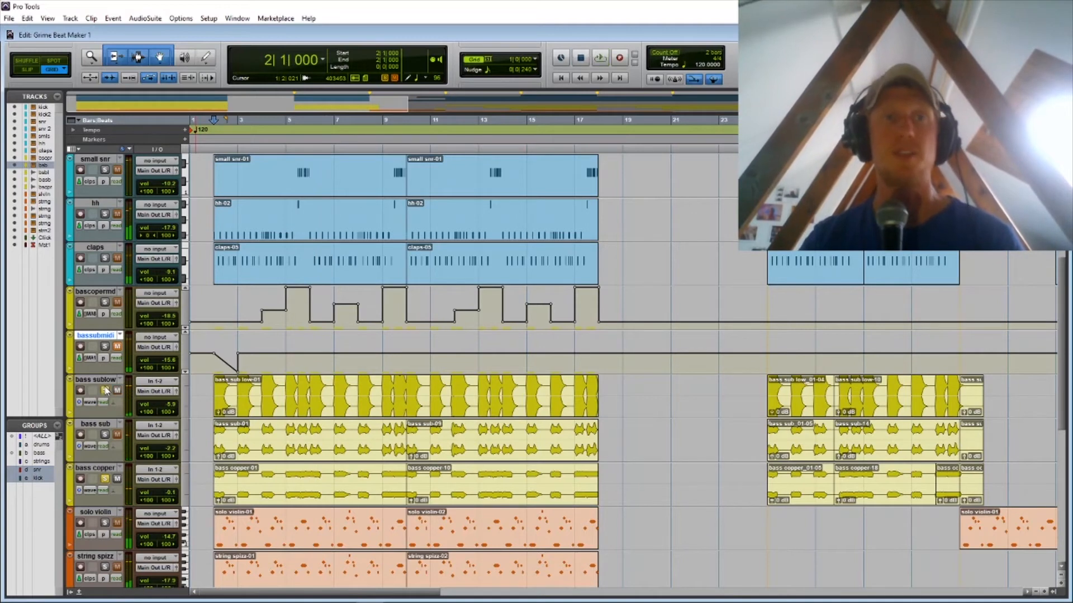
pyautogui.press('space')
pyautogui.scroll(-2, 213, 535)
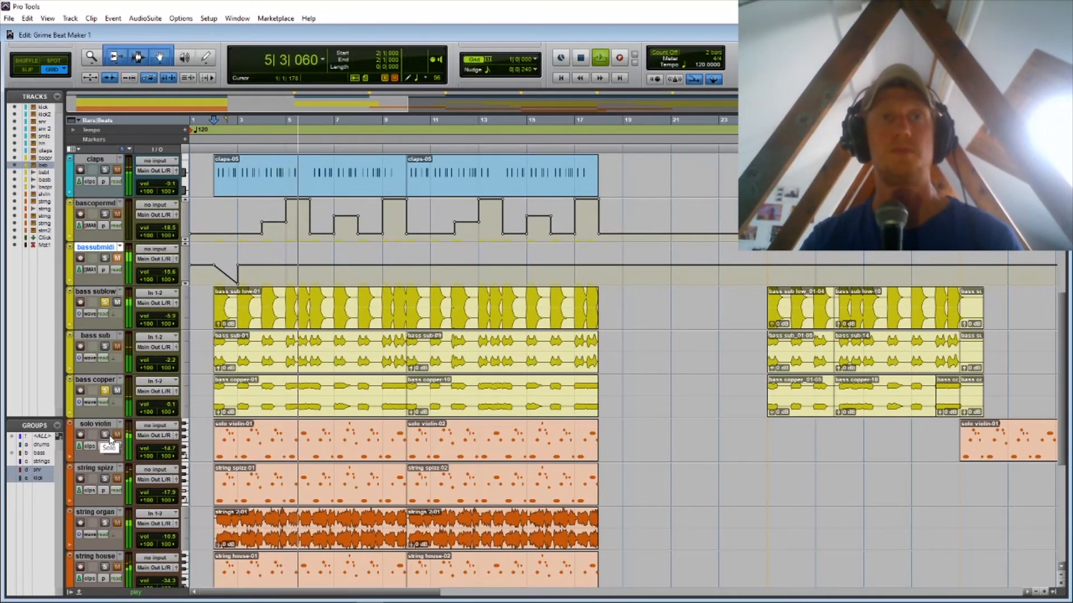
pyautogui.press('space')
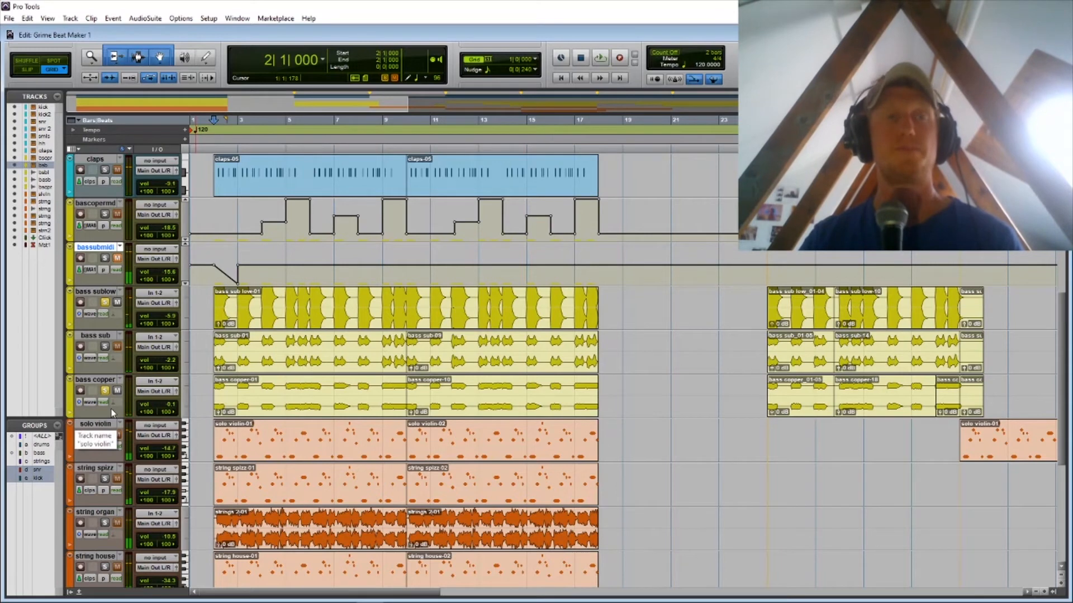
# - Add the solo violin track to the soloed bass tracks and play the combination from bar 2
pyautogui.click(105, 435)
pyautogui.press('space')
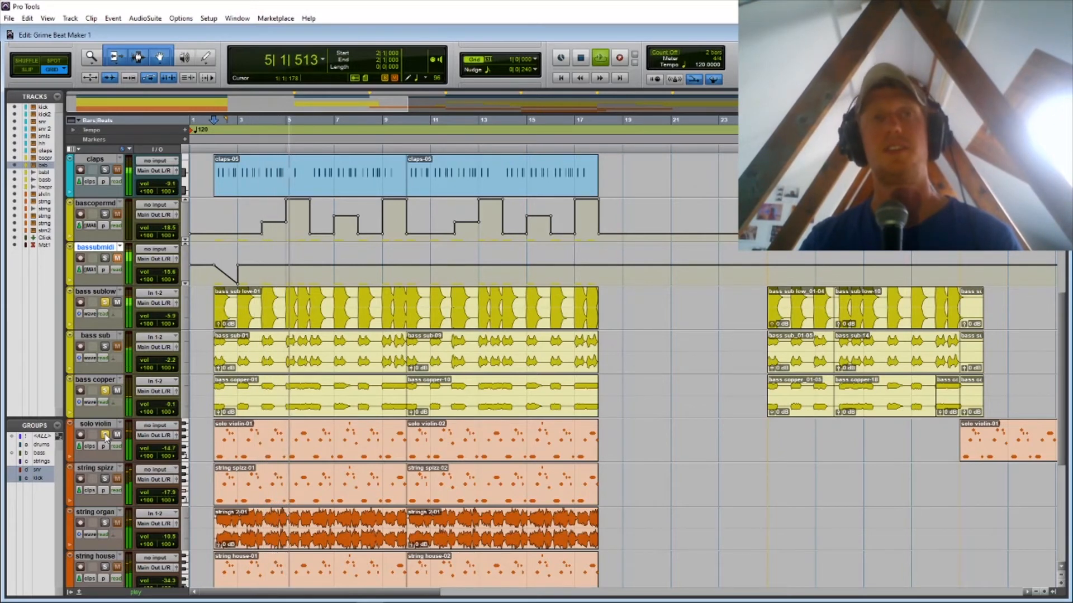
pyautogui.press('space')
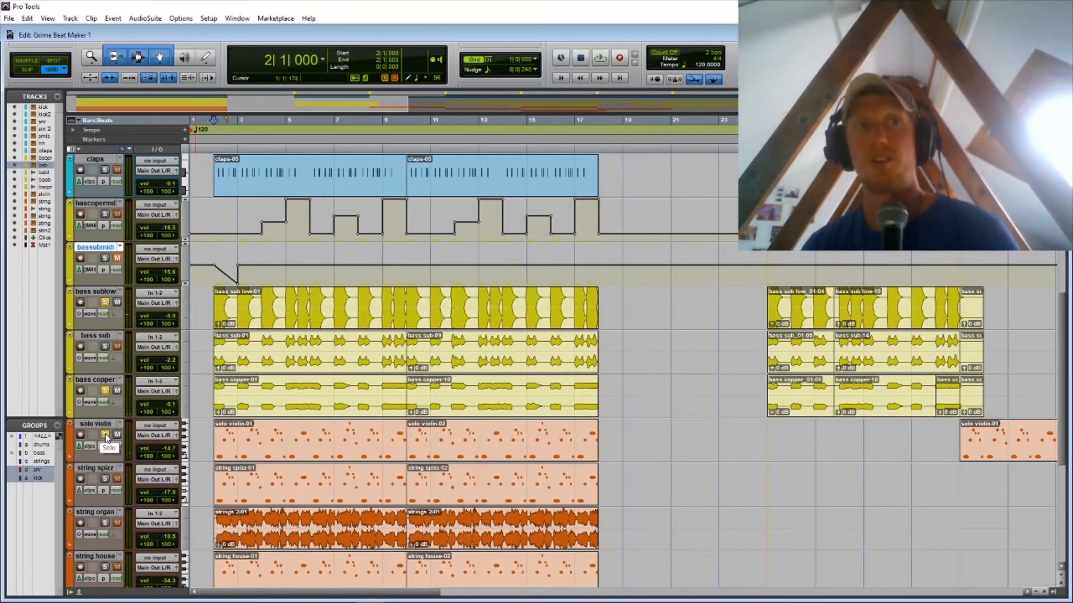
# - Enable the strings group, solo all its tracks together, and play them with the soloed basses
pyautogui.click(106, 436)
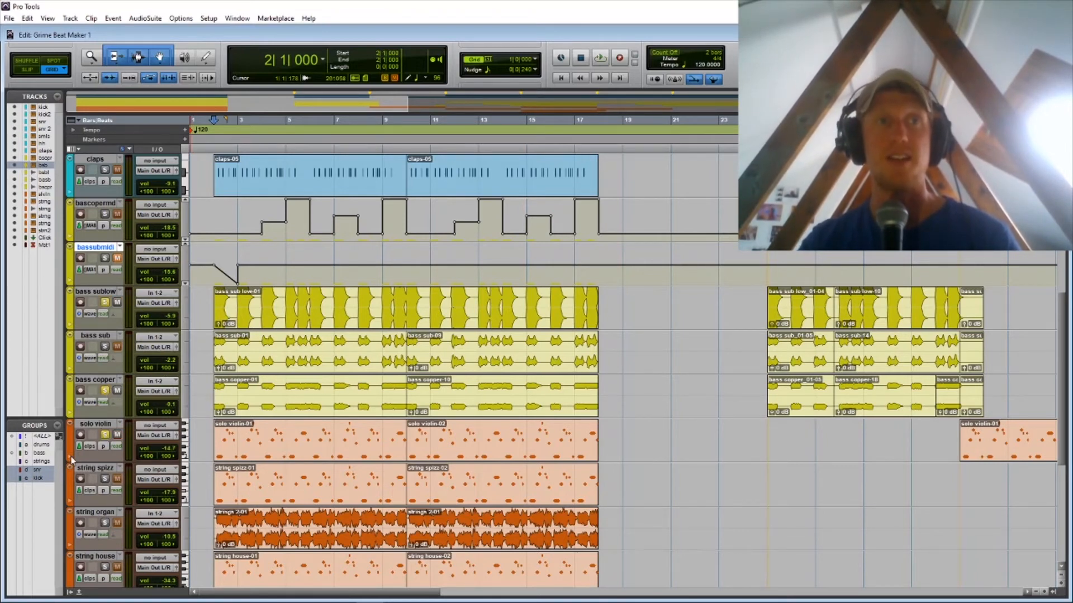
pyautogui.click(40, 462)
pyautogui.press('space')
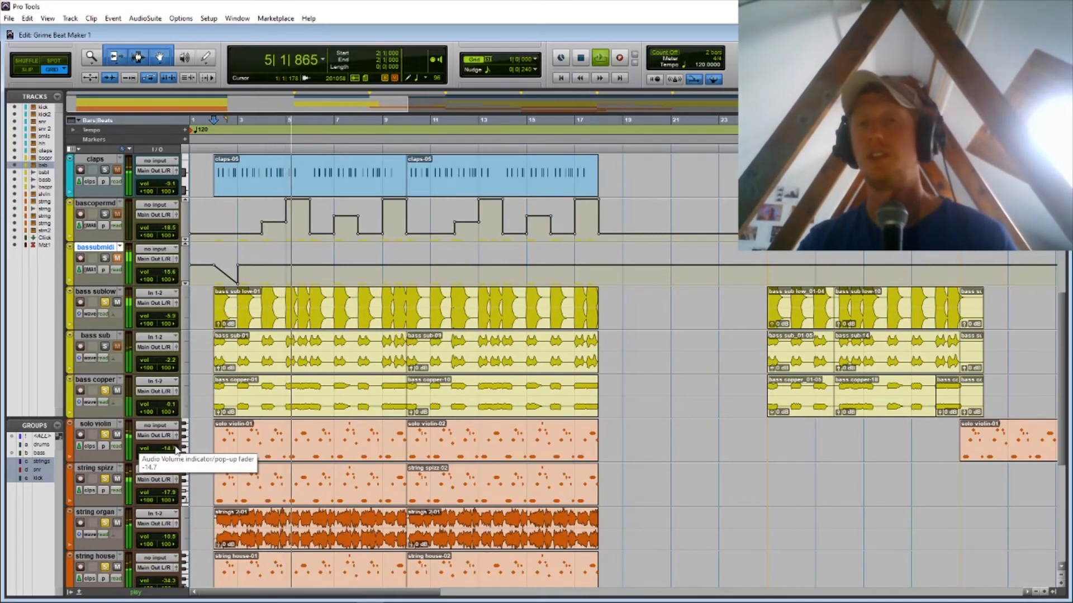
pyautogui.press('space')
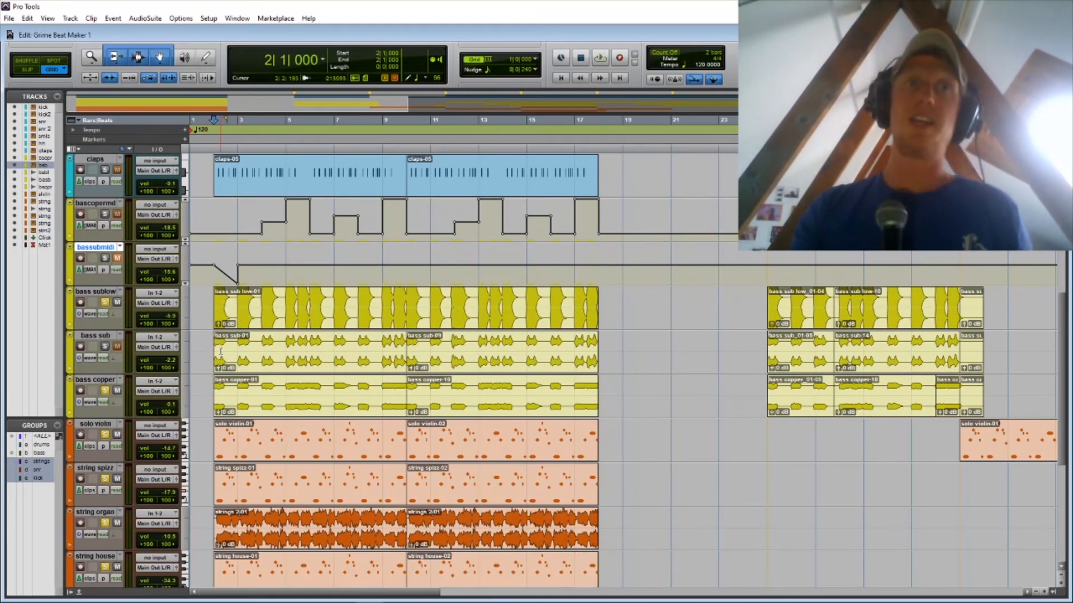
# - Remove the solos from the strings, bass sublow and bass copper tracks, and audition bass sub soloed alone
pyautogui.click(105, 347)
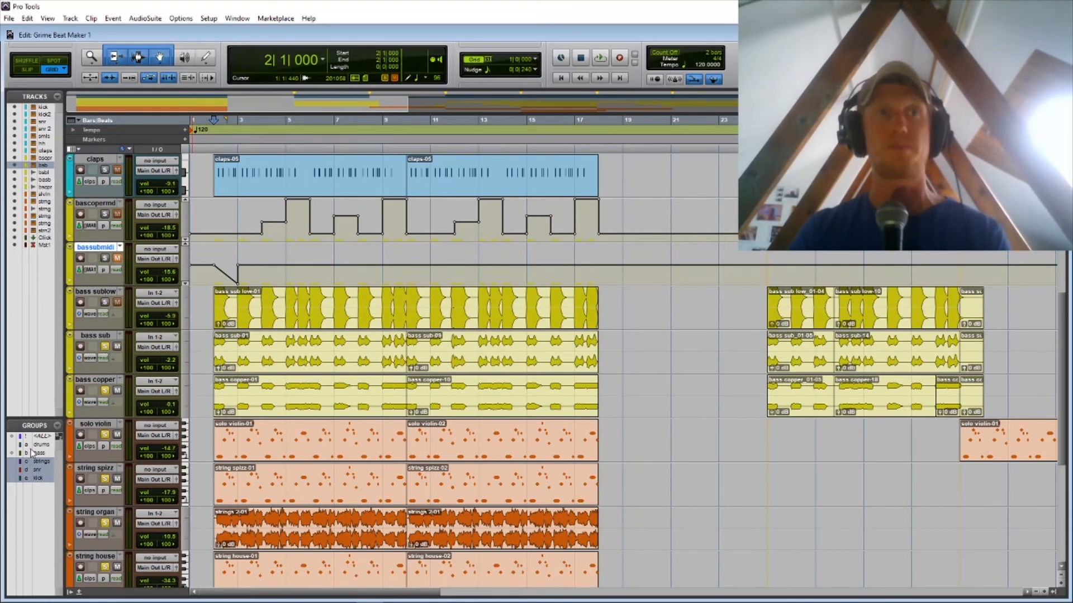
pyautogui.click(105, 436)
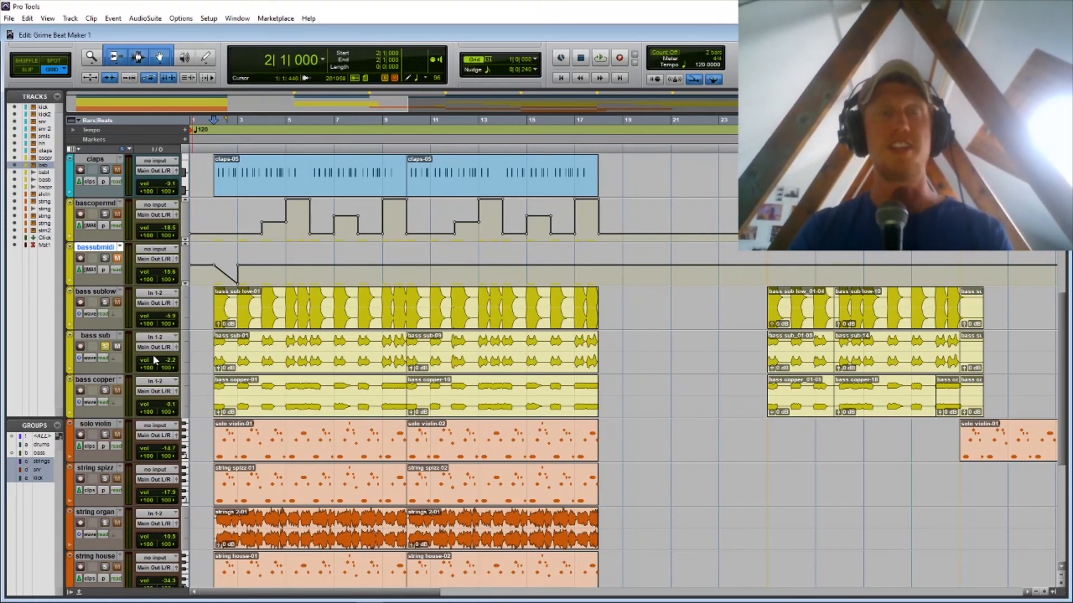
pyautogui.press('space')
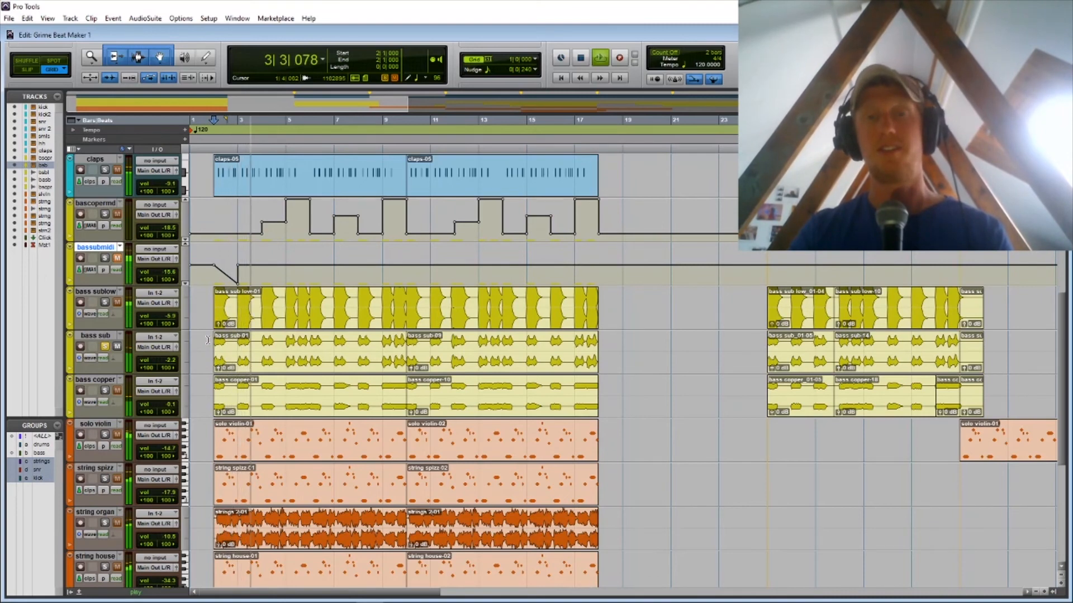
pyautogui.press('space')
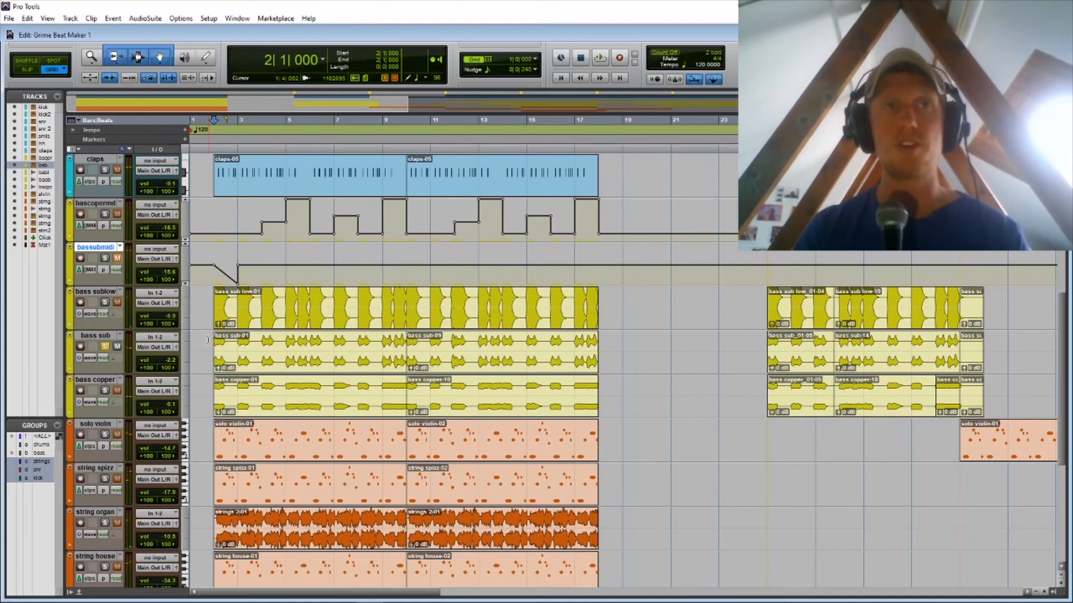
# - Solo bass sublow and bass copper together with bass sub, play them from bar 2, and switch to the Mix window
pyautogui.click(104, 302)
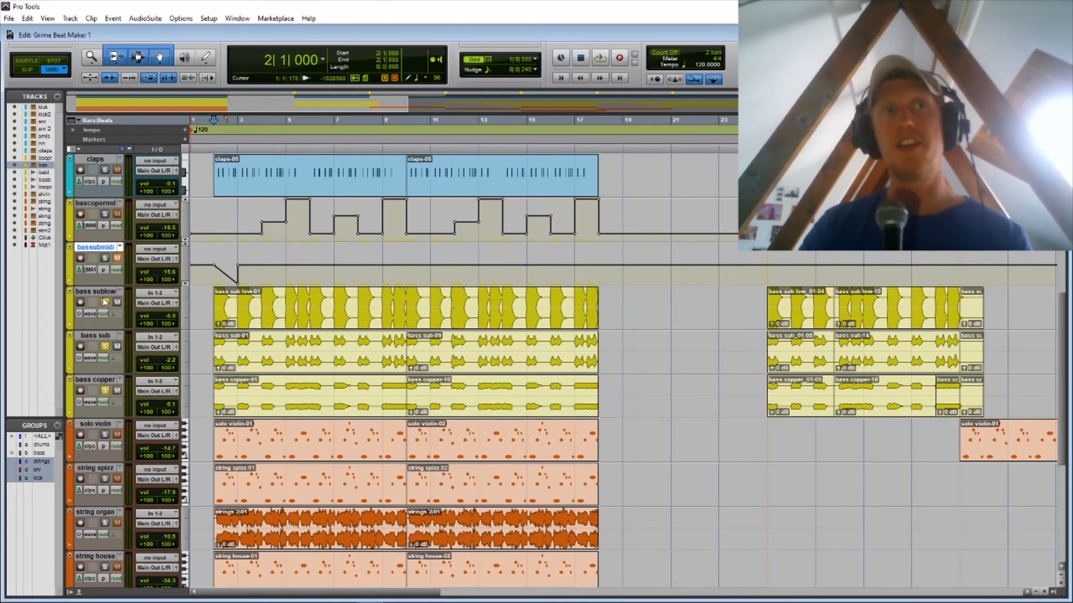
pyautogui.press('space')
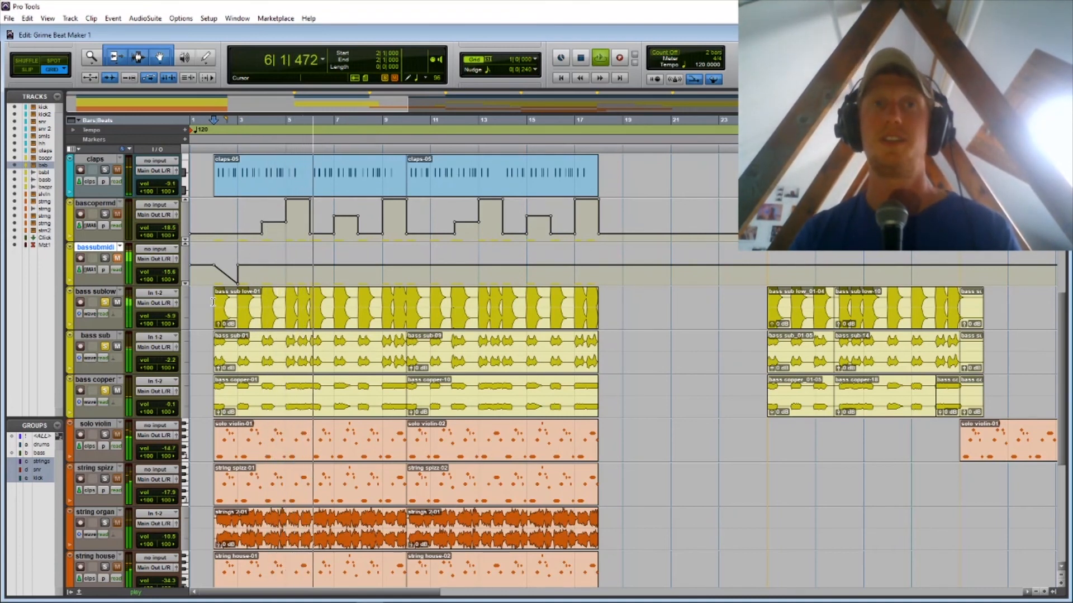
pyautogui.press('space')
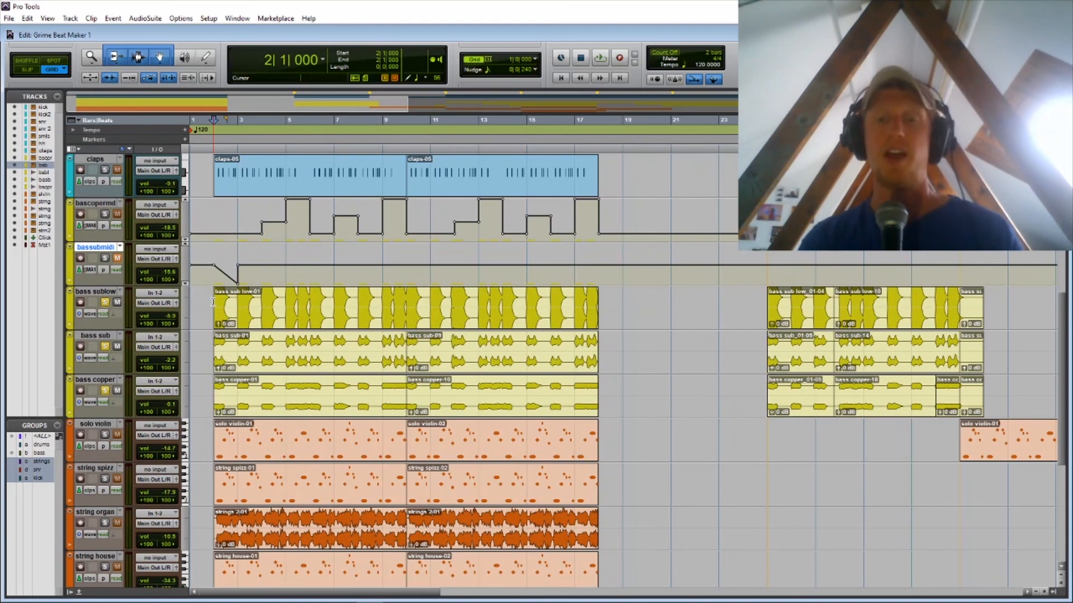
pyautogui.hotkey('ctrl', '=')
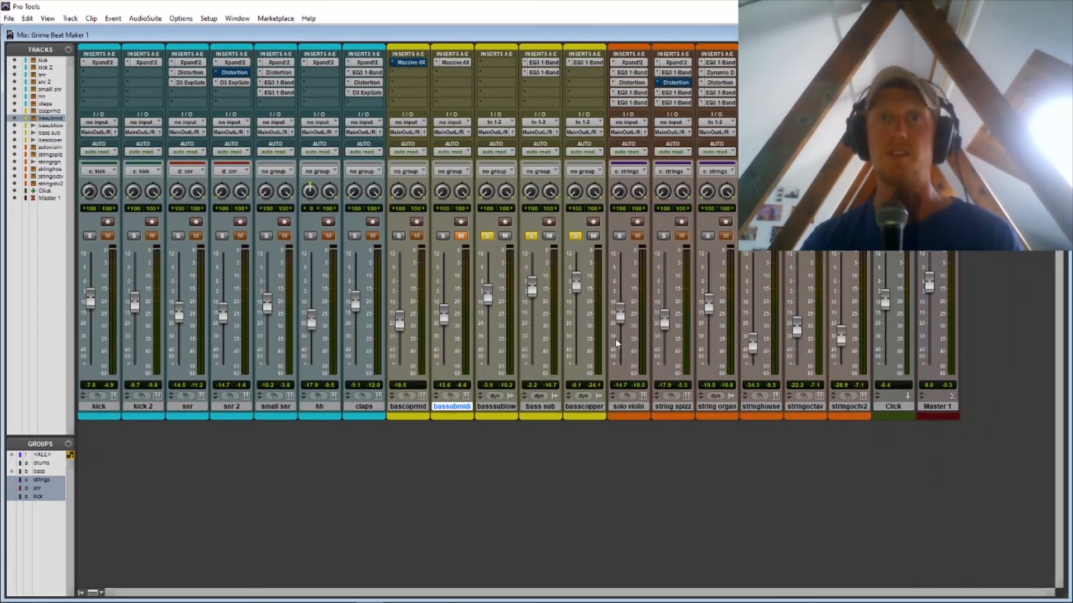